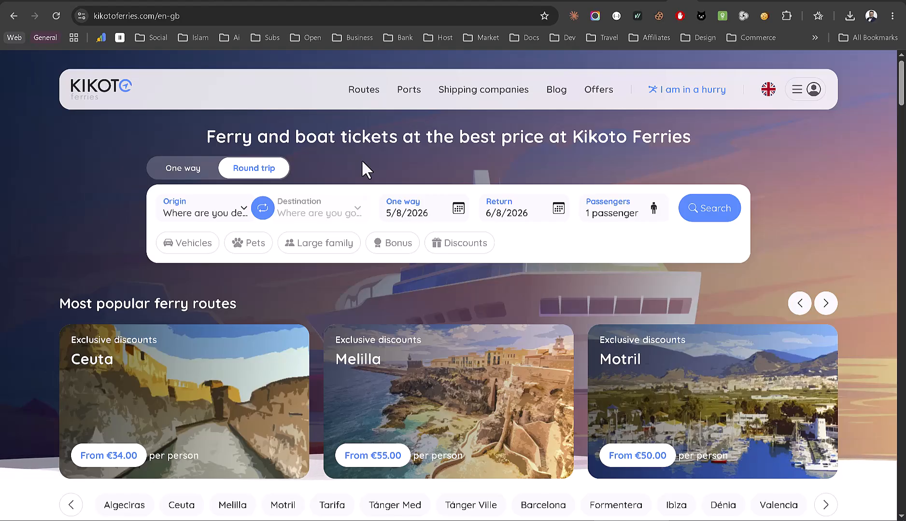
- Scroll the Kikoto Ferries homepage past the PHPTRAVELS partner section and open the Contact us page
scroll(828, 223, "down", 5)
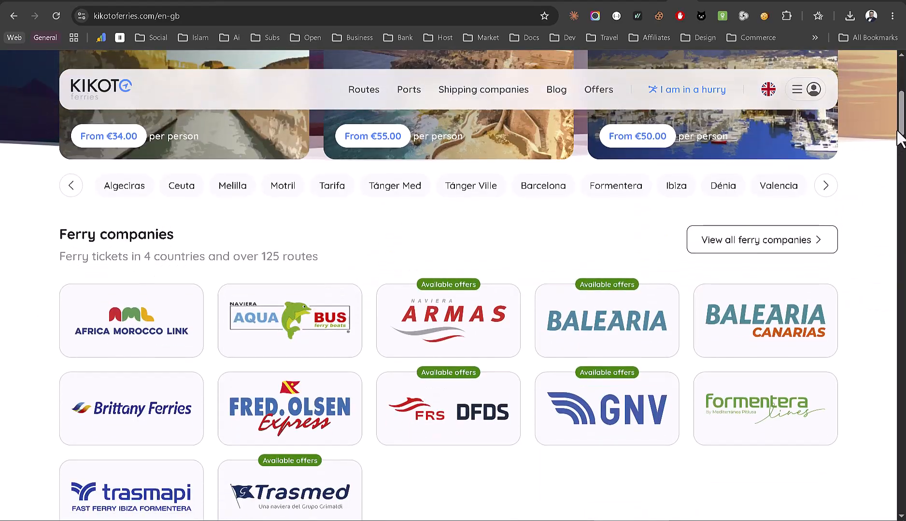
left_click_drag(899, 138, 901, 379)
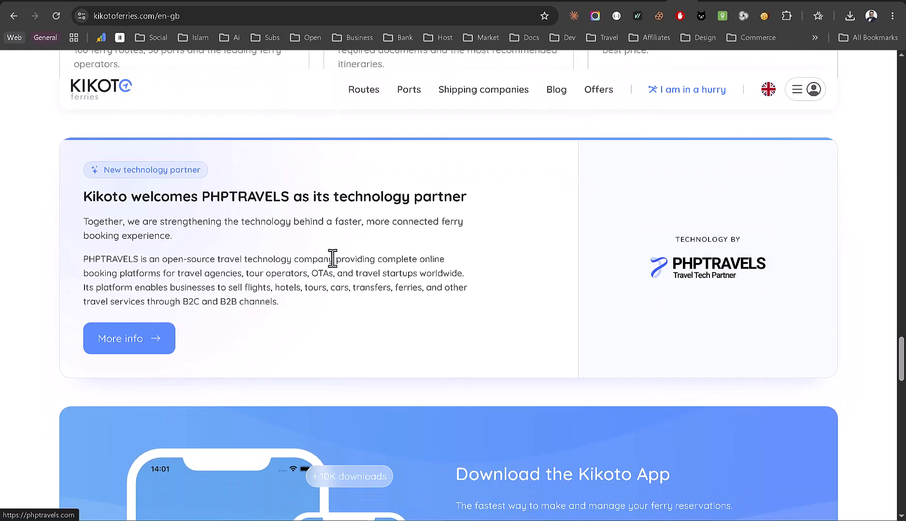
left_click_drag(901, 367, 903, 466)
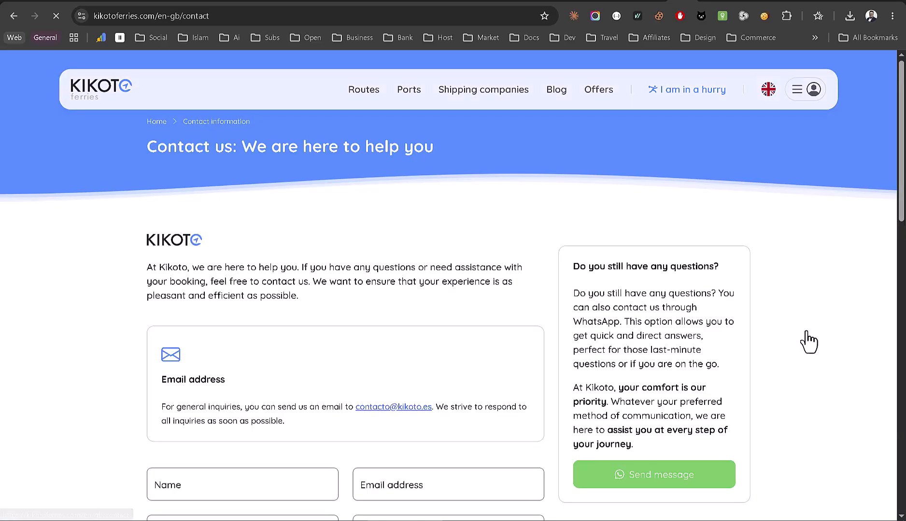
scroll(414, 346, "down", 2)
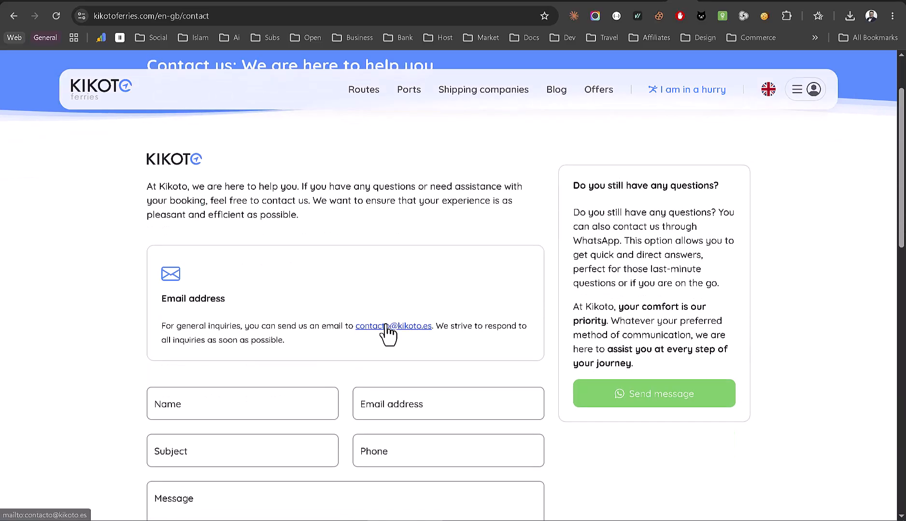
scroll(386, 333, "up", 5, "ctrl")
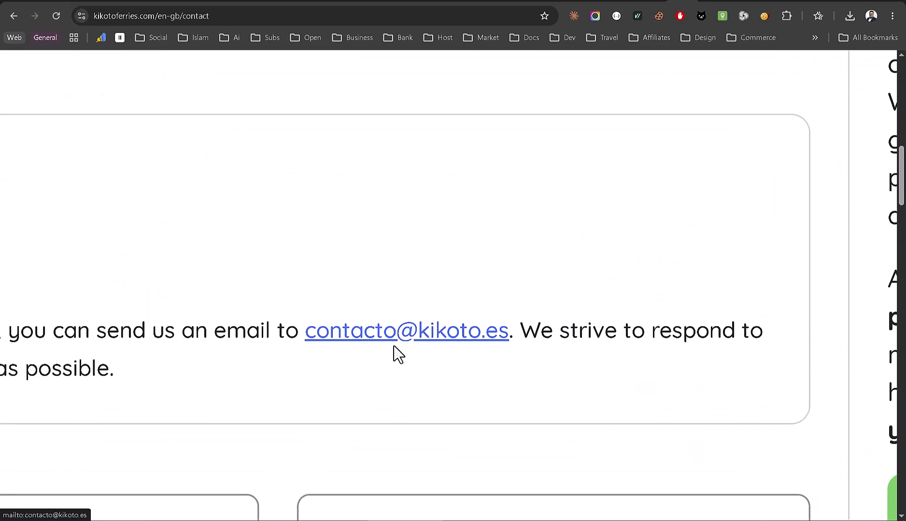
scroll(394, 347, "down", 5, "ctrl")
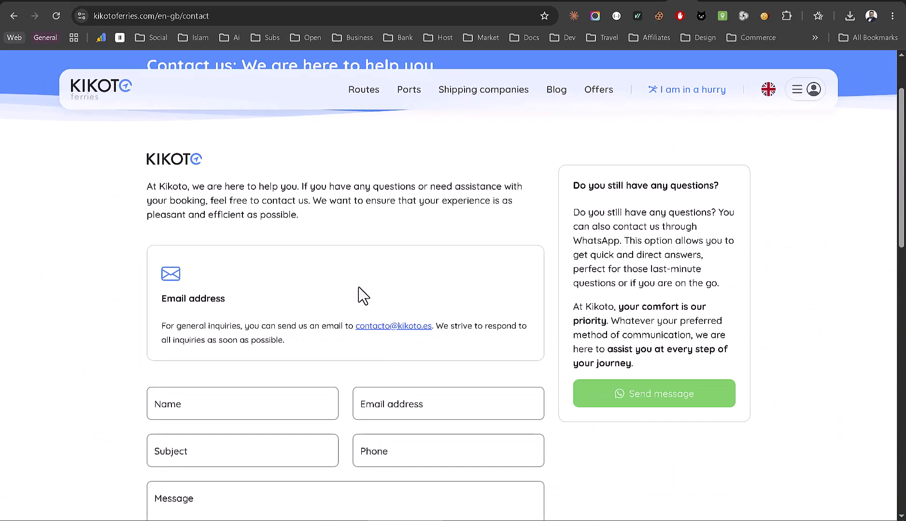
scroll(390, 275, "up", 2)
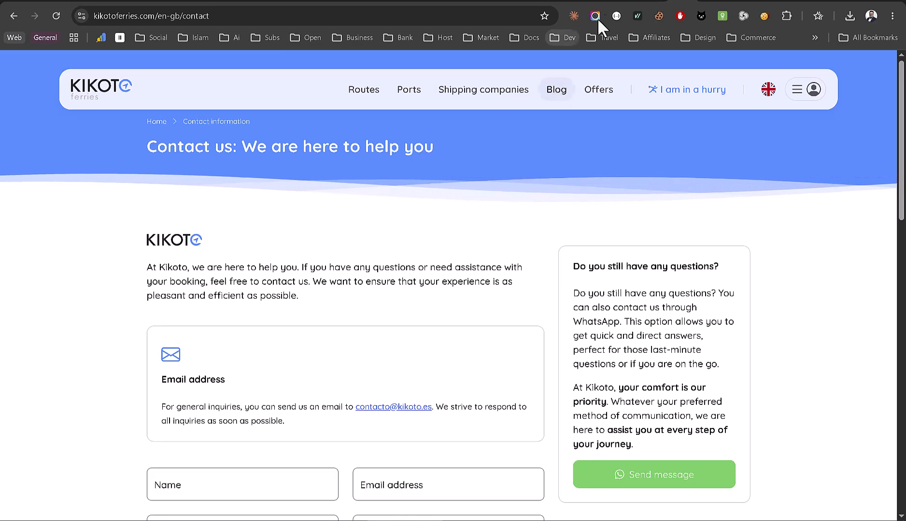
- In the PHPTRAVELS admin, go to Settings > Modules, filter Ferries, and open Kikoto's settings
left_click(659, 1)
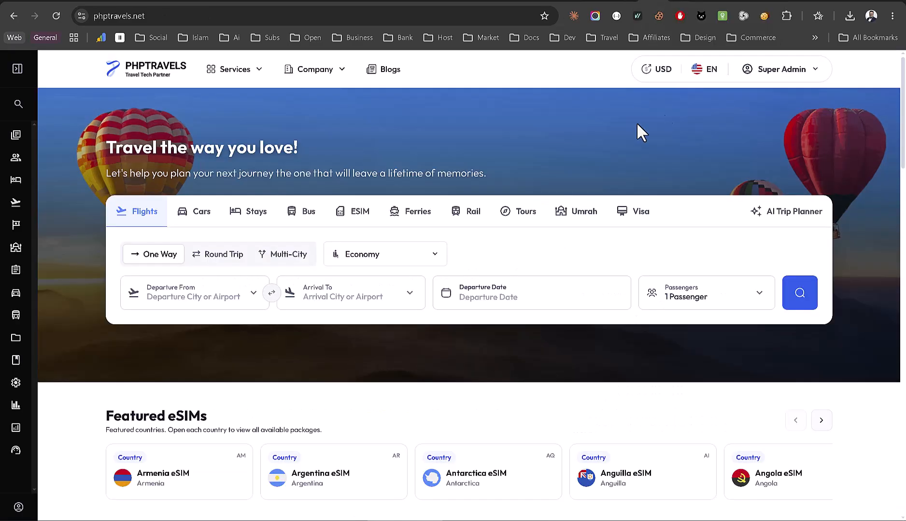
left_click(782, 73)
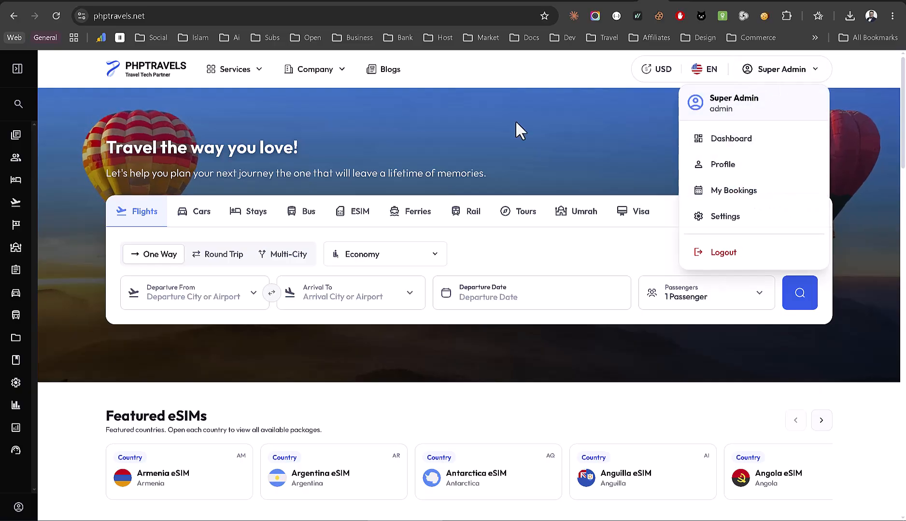
mouse_move(24, 374)
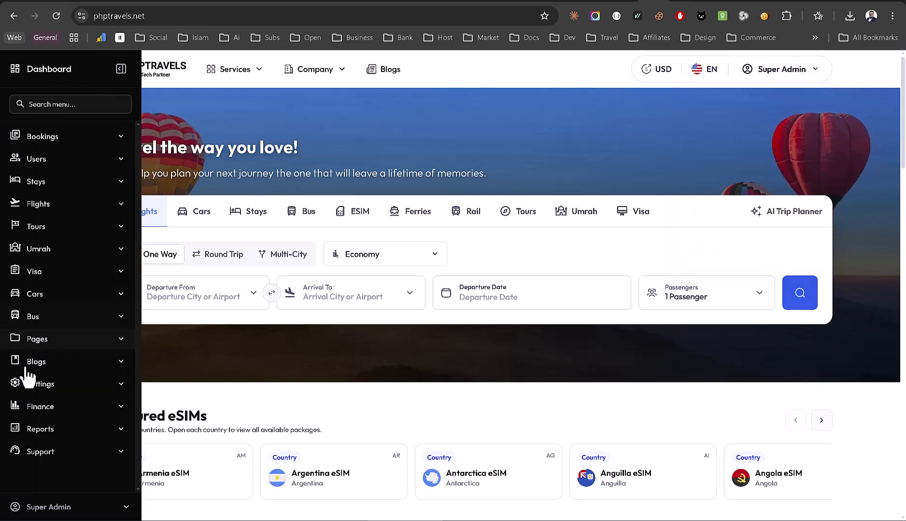
left_click(45, 385)
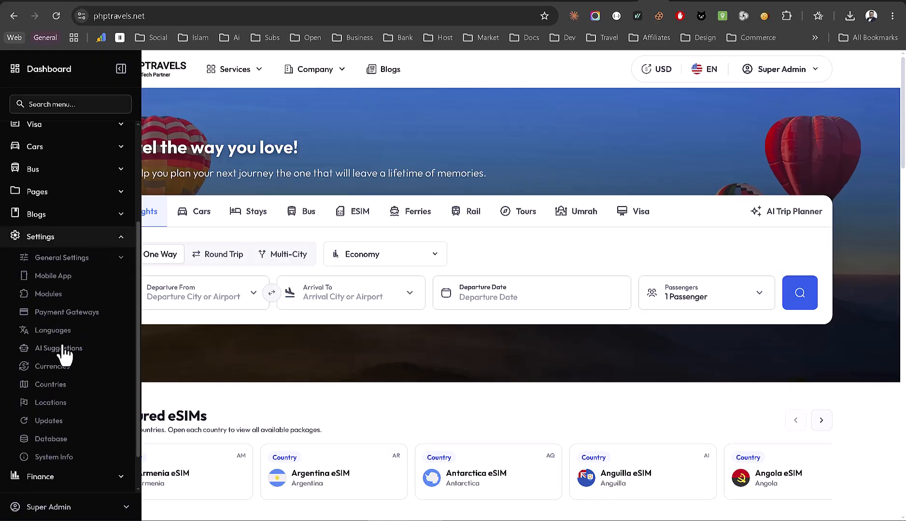
left_click(46, 296)
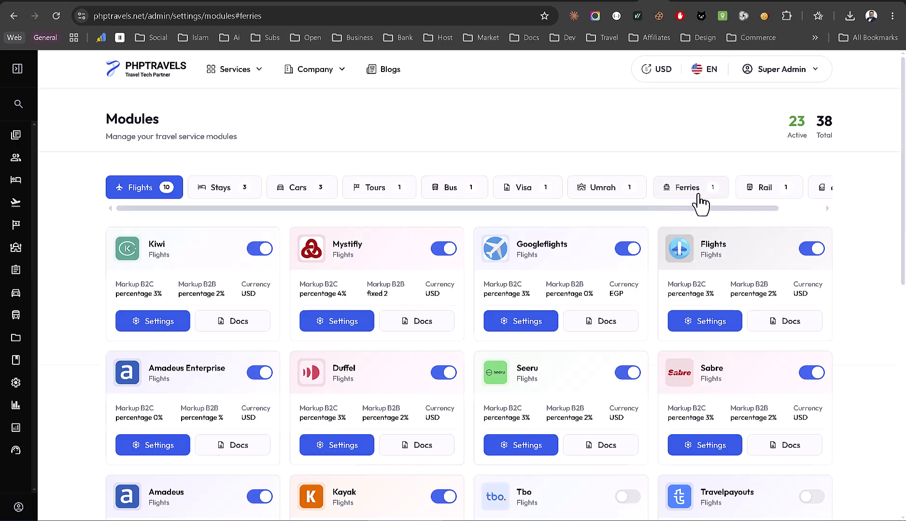
left_click(698, 195)
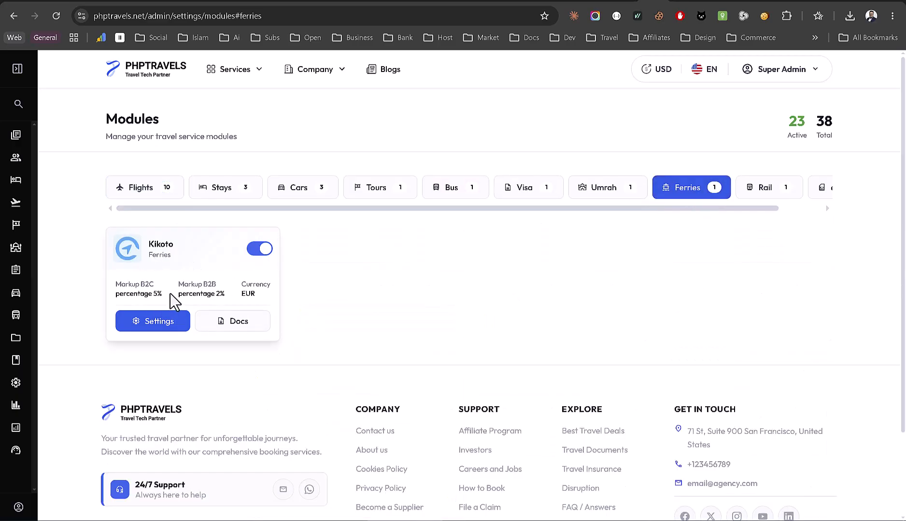
left_click(158, 324)
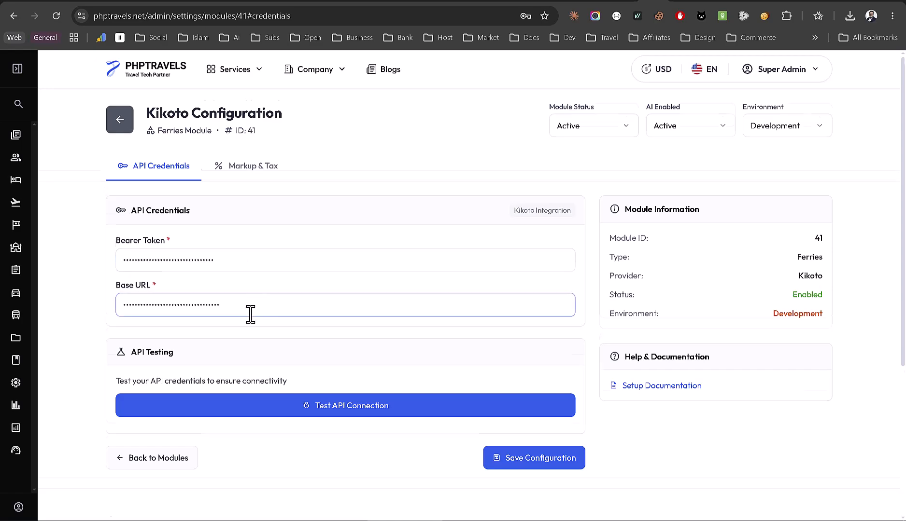
- Run the Kikoto Test API Connection and check the log shows Authenticated and Credentials saved
scroll(250, 313, "down", 2)
left_click(386, 292)
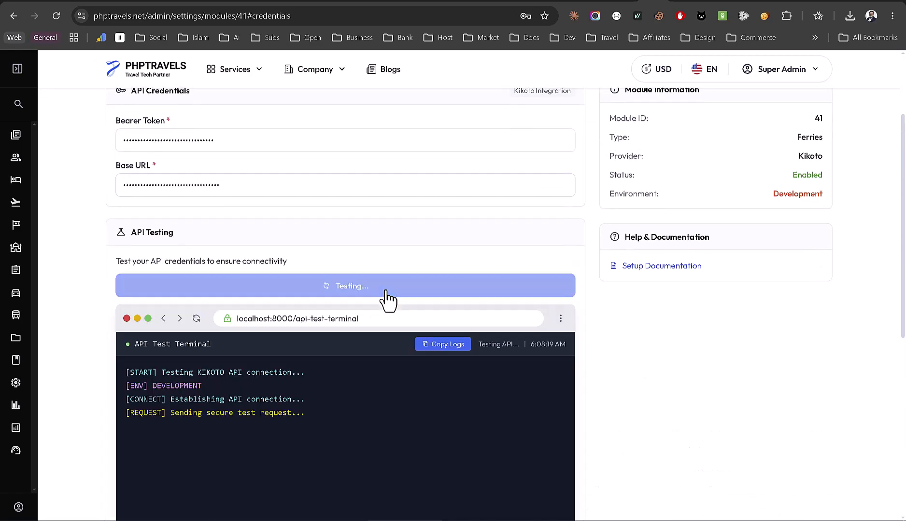
scroll(604, 364, "down", 3)
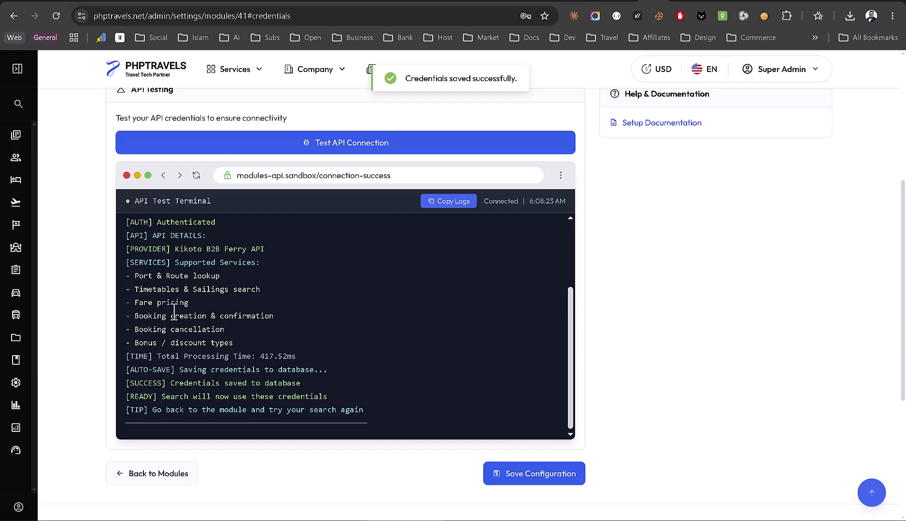
scroll(154, 285, "up", 5)
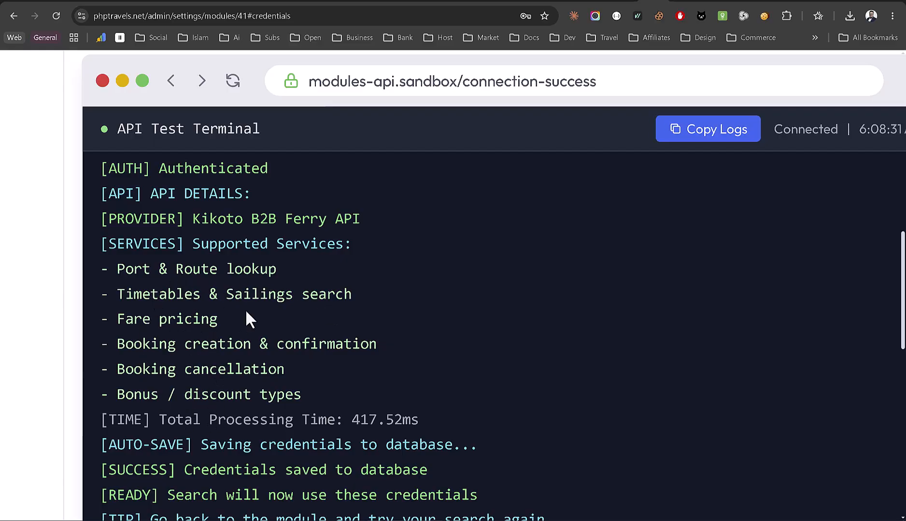
scroll(246, 311, "down", 5)
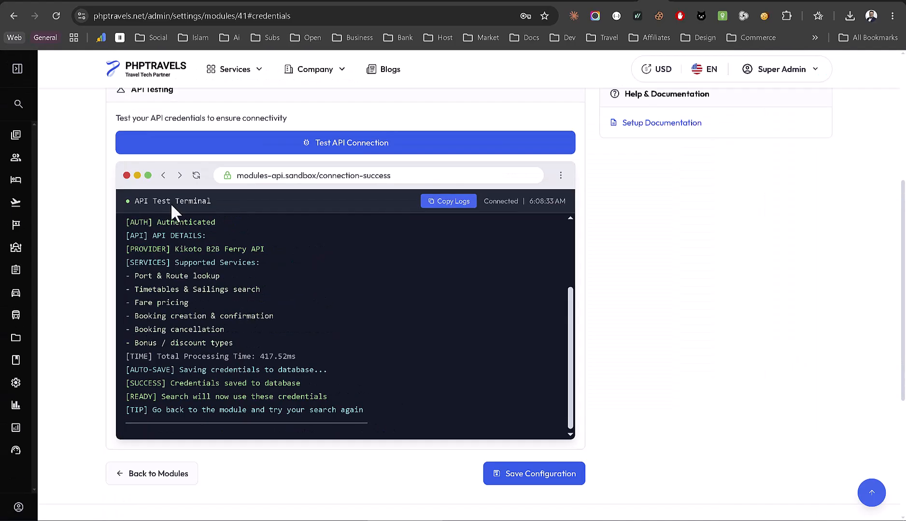
scroll(173, 205, "up", 5)
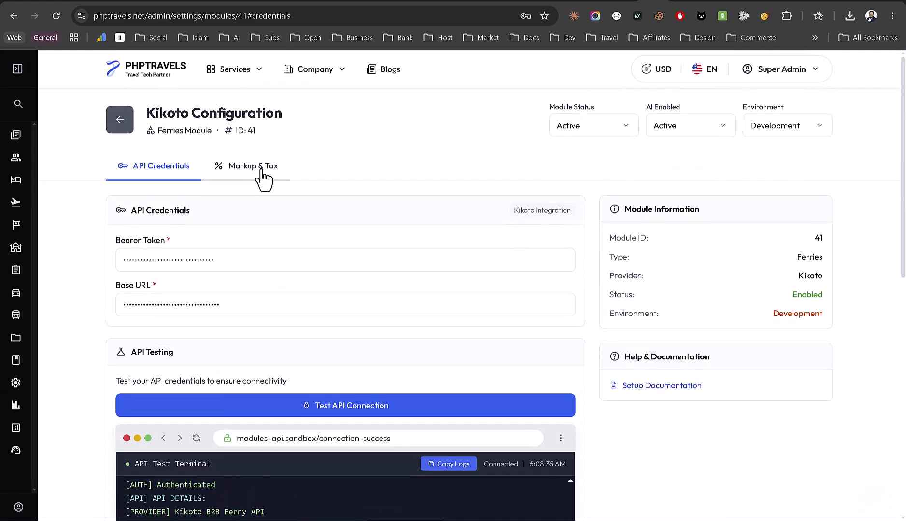
- View the Kikoto module's Markup & Tax settings, then return to the PHPTRAVELS homepage
left_click(262, 171)
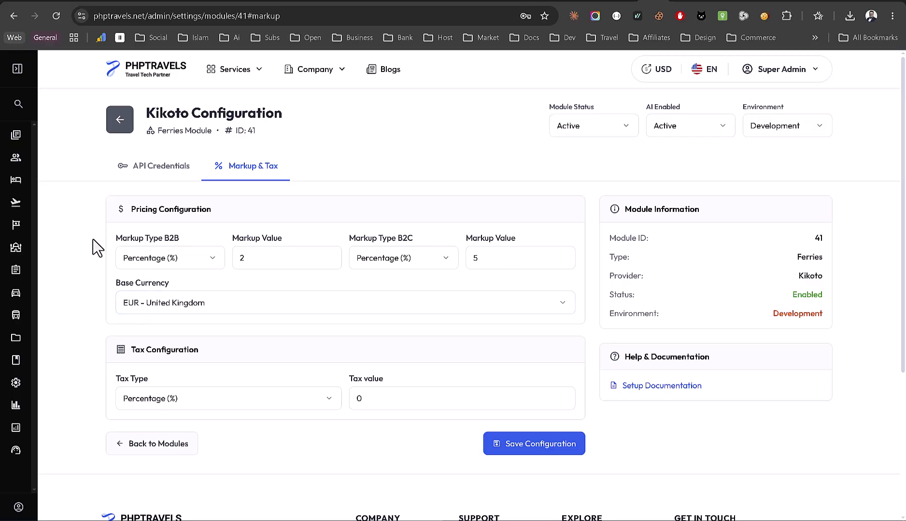
left_click(154, 78)
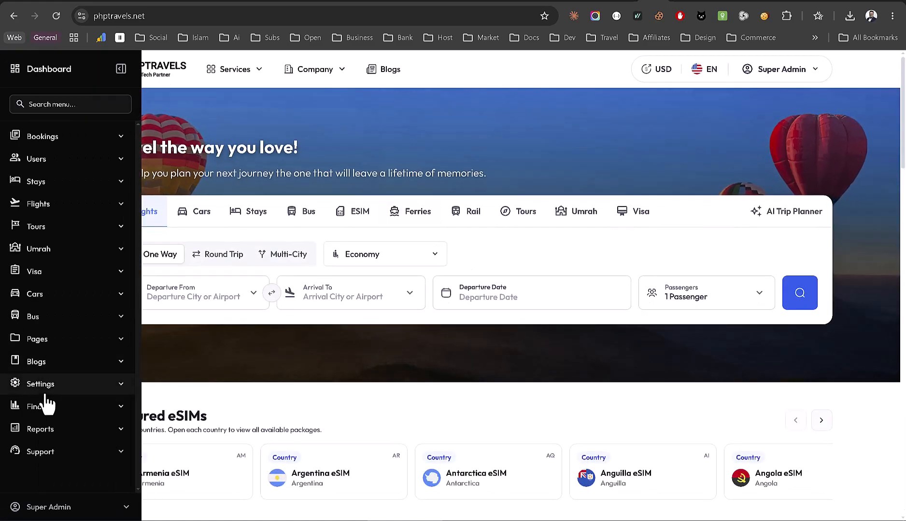
- Search one-way ferries from Algeciras to Ceuta on Aug 06, 2026 for 1 adult
left_click(46, 392)
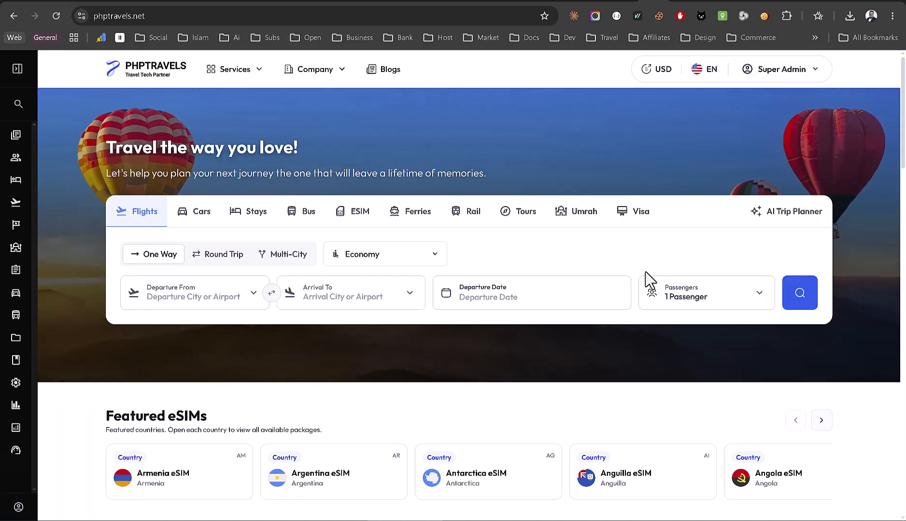
left_click(415, 212)
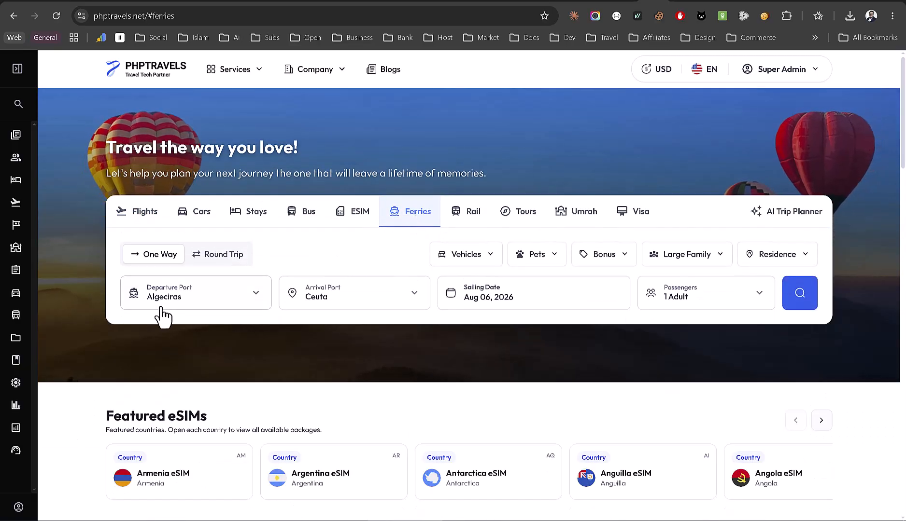
left_click(366, 301)
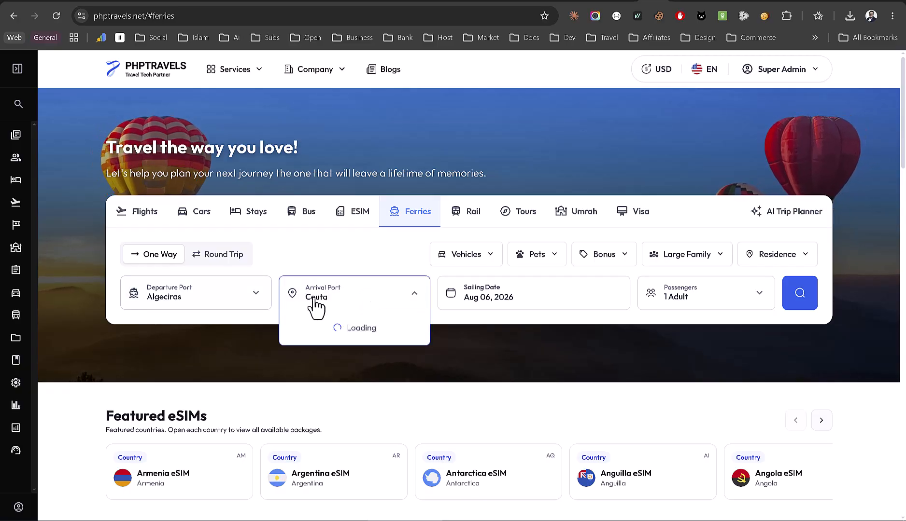
left_click(226, 306)
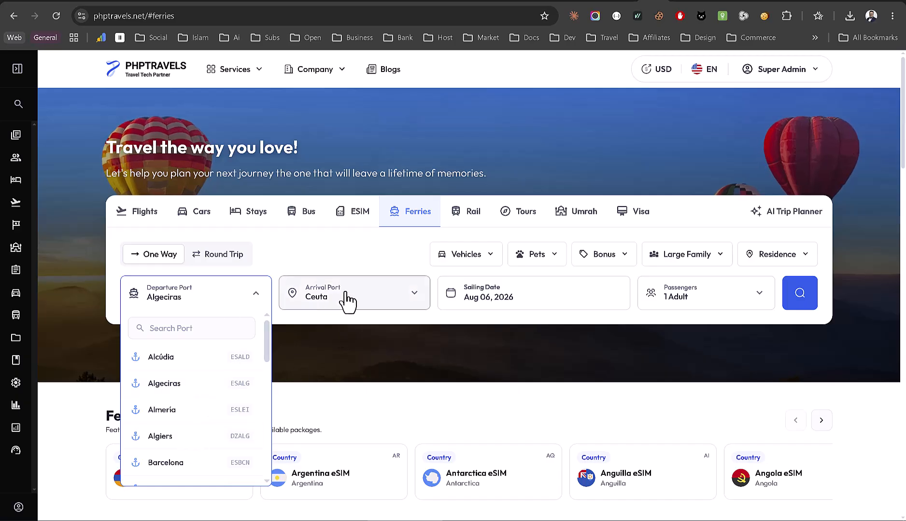
left_click(389, 270)
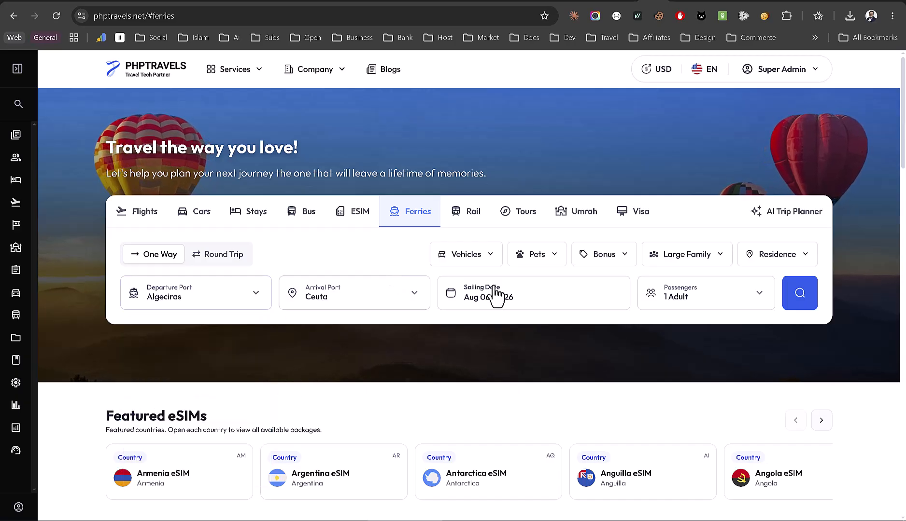
left_click(813, 302)
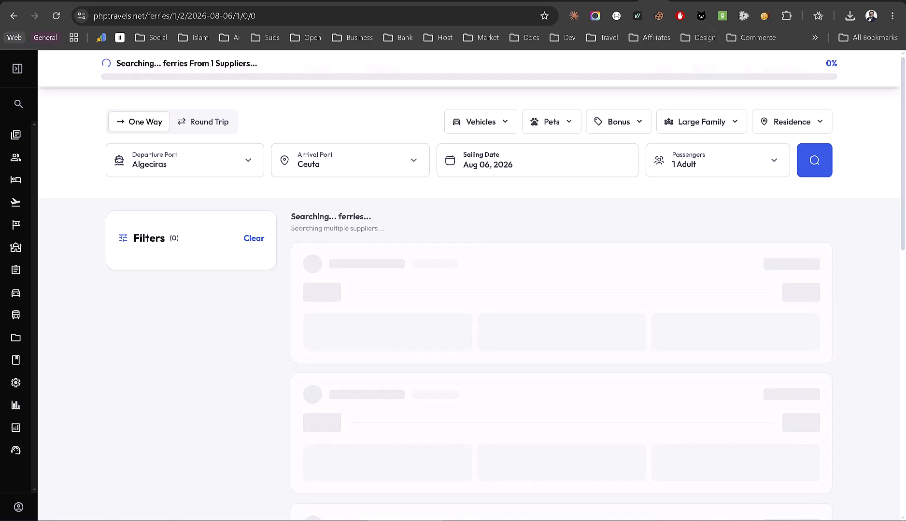
- Check the first sailing's seat and ship details, then book the 07:00 Balearia Algeciras→Ceuta sailing
left_click(682, 1)
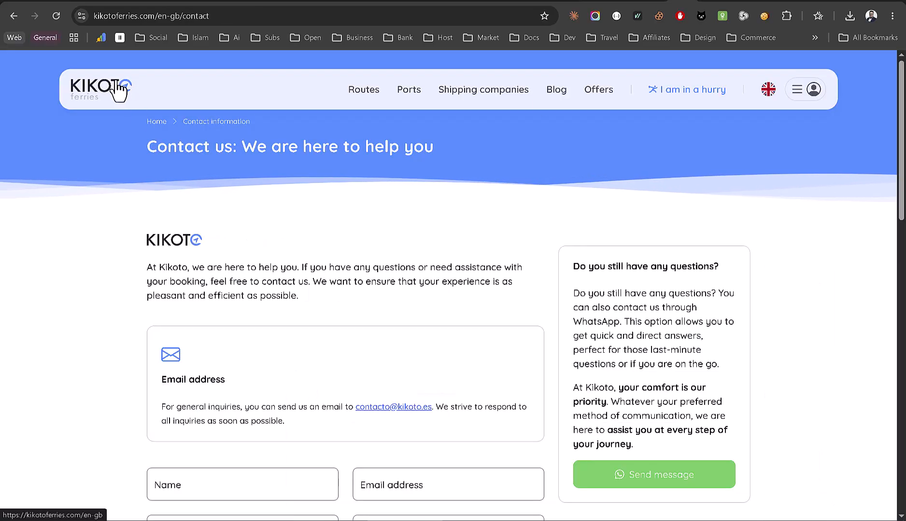
left_click(133, 89)
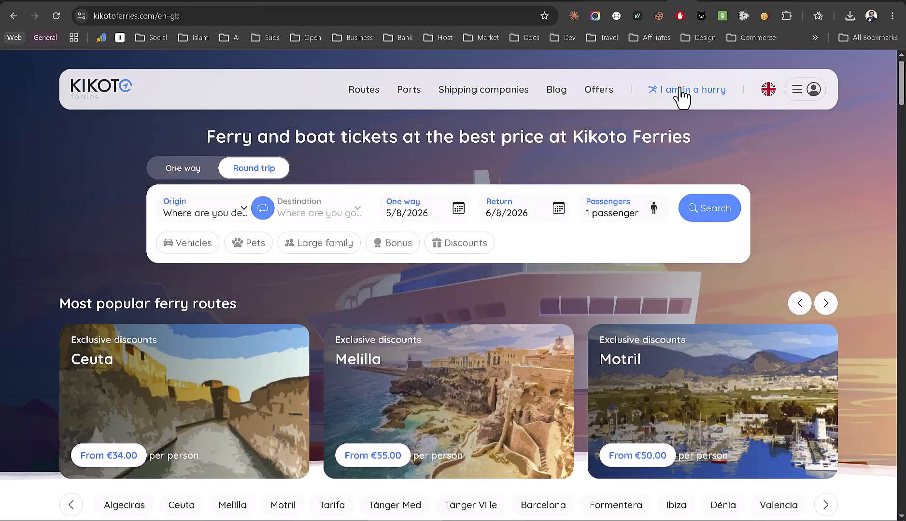
left_click(652, 1)
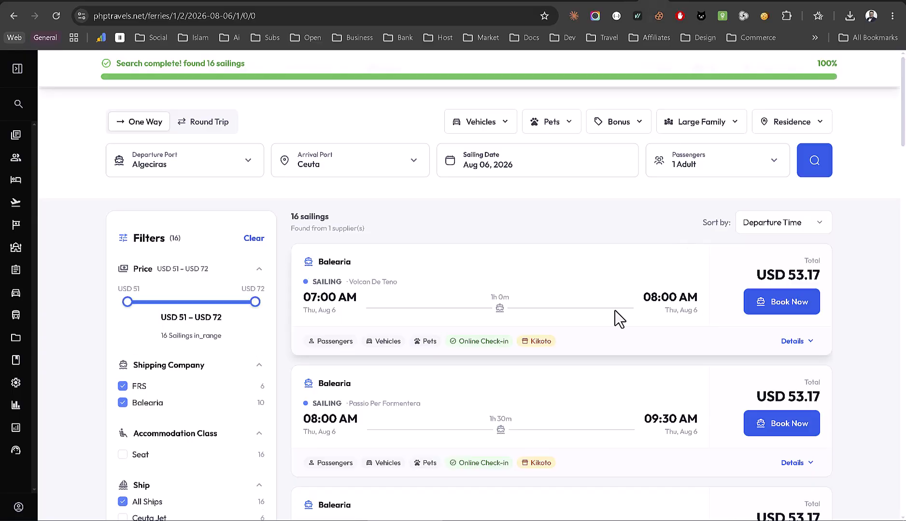
left_click(794, 350)
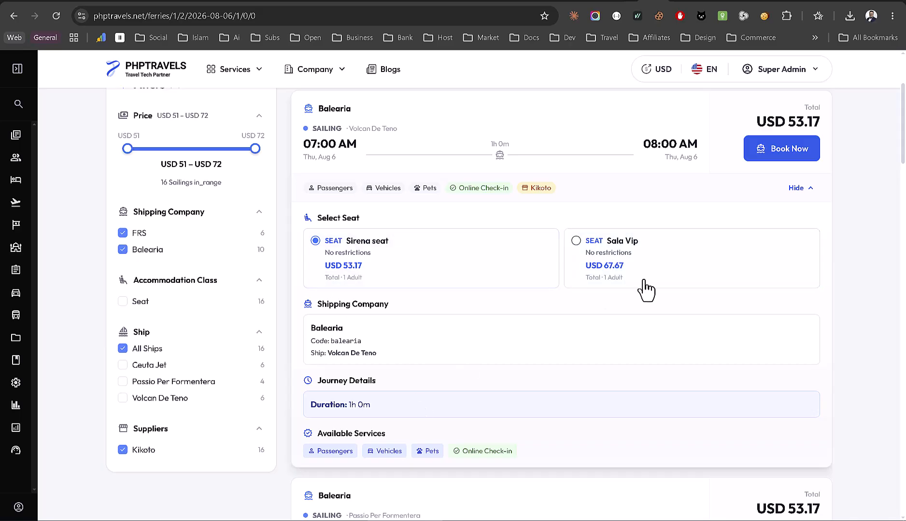
scroll(499, 366, "down", 2)
scroll(499, 366, "up", 3)
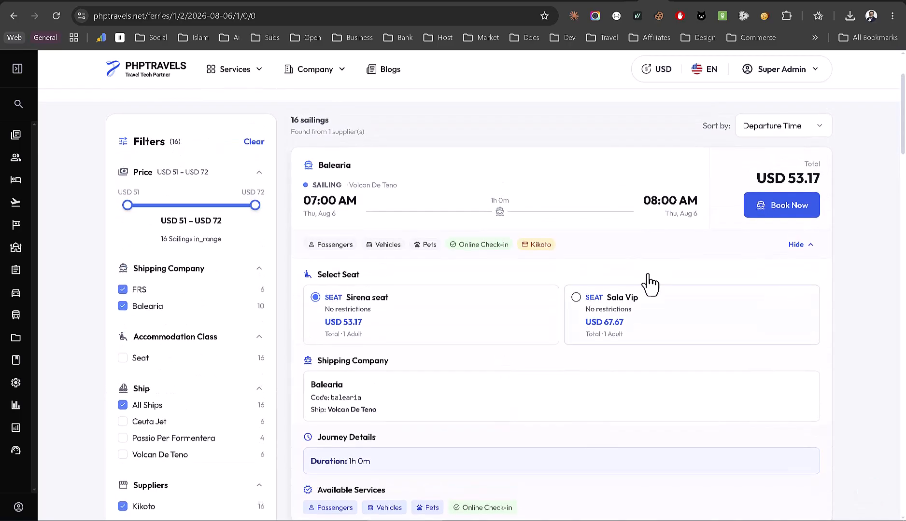
left_click(802, 250)
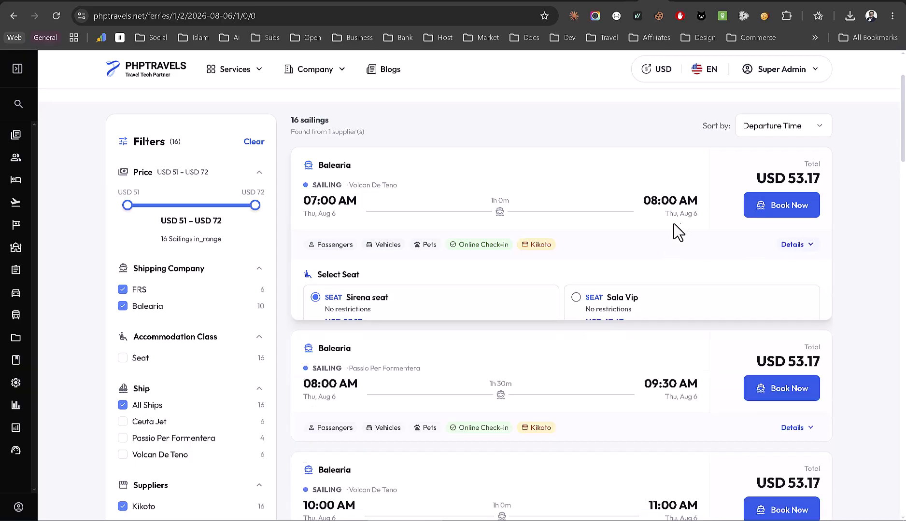
left_click(791, 216)
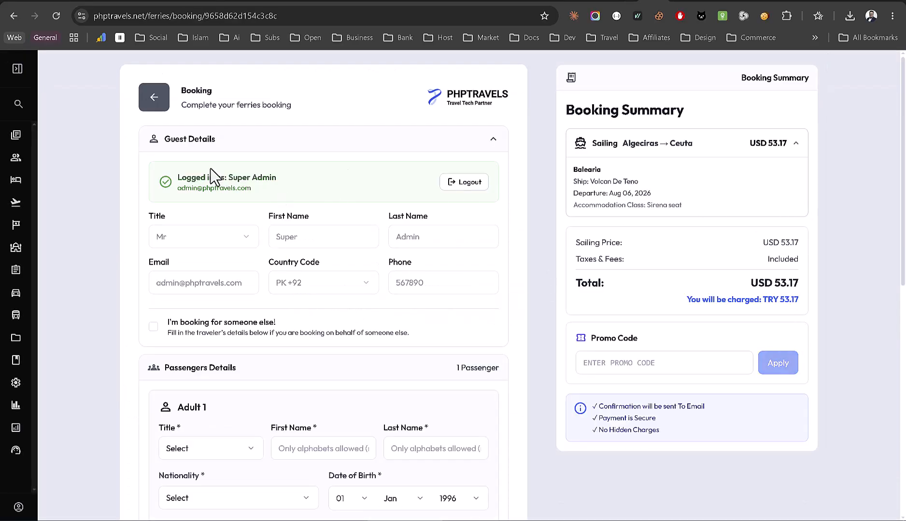
- Fill Adult 1's name from saved details, set nationality to Pakistan, and enter the passport number
scroll(311, 225, "down", 5)
left_click(294, 159)
left_click(339, 188)
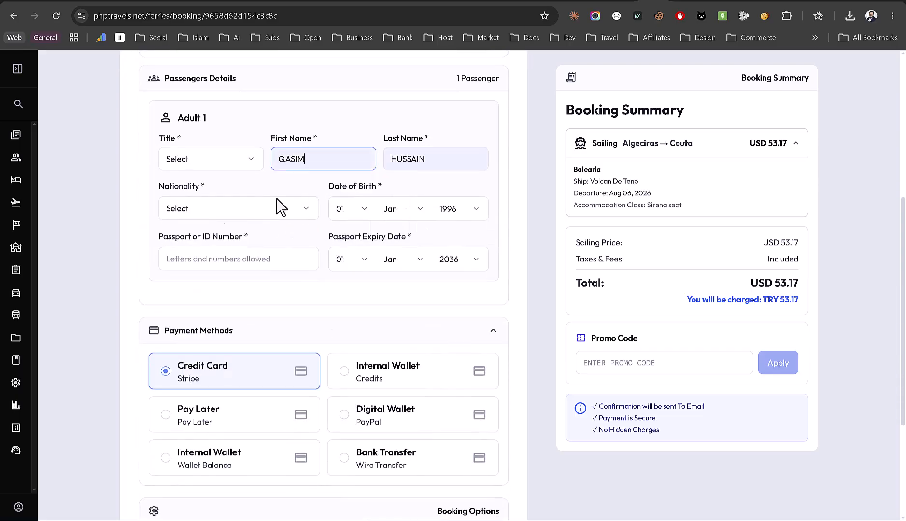
left_click(239, 210)
type("pak")
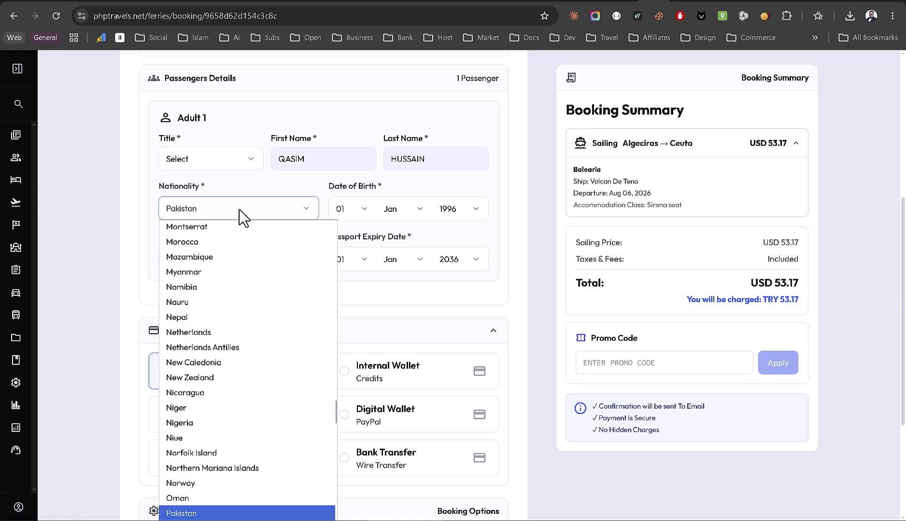
key("Return")
left_click(224, 250)
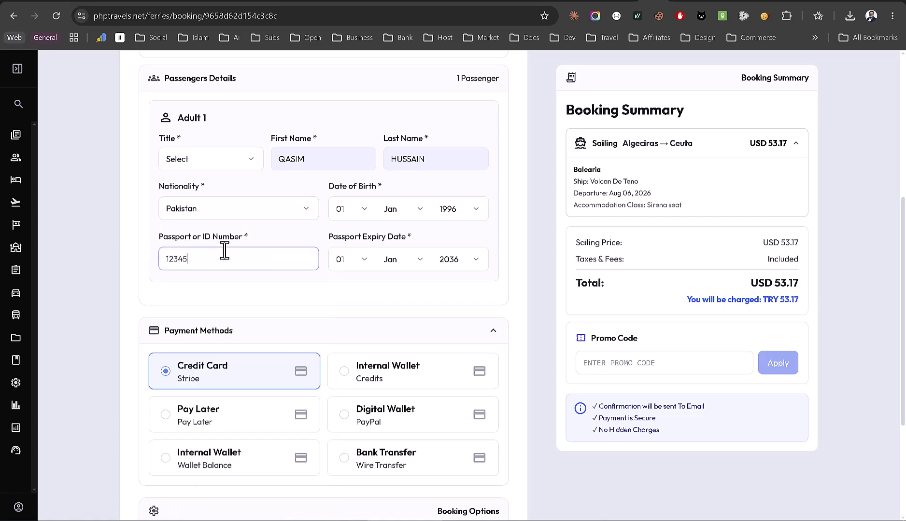
type("12345678")
- Accept the terms and privacy policy and submit the booking
scroll(225, 250, "down", 3)
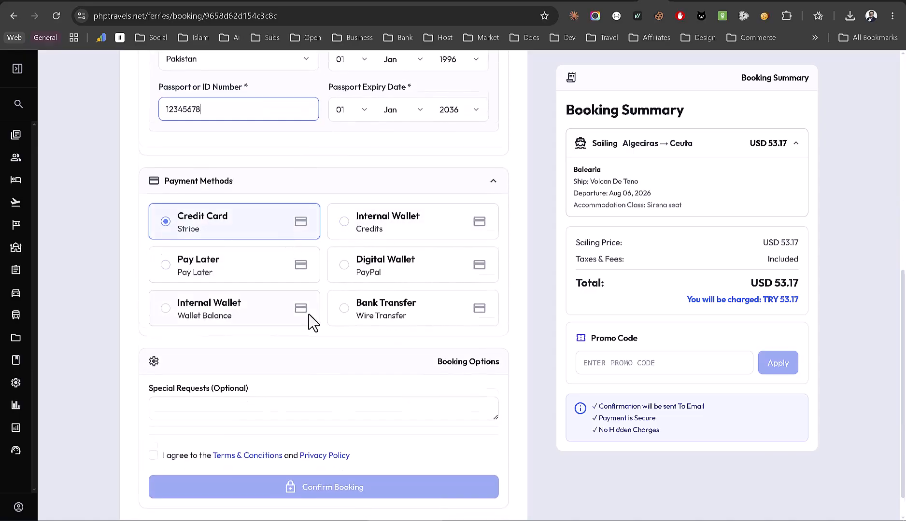
scroll(310, 320, "down", 1)
left_click(171, 425)
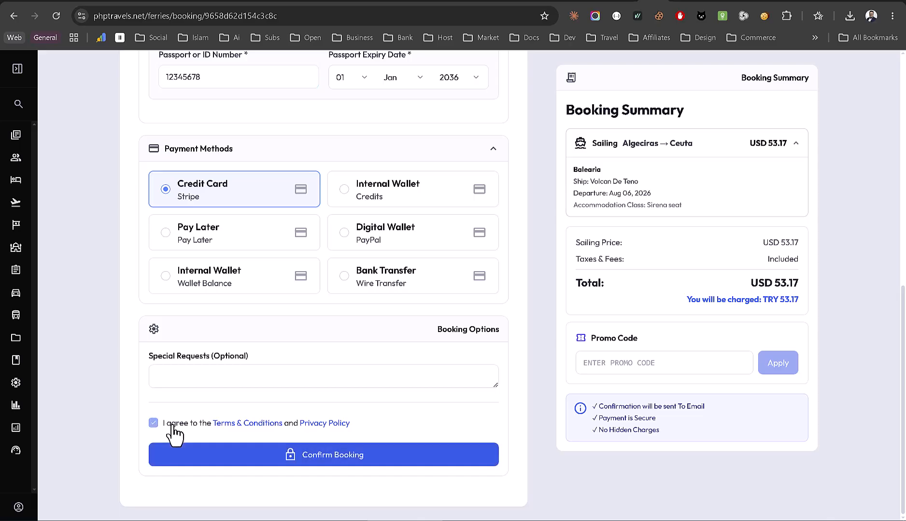
left_click(360, 458)
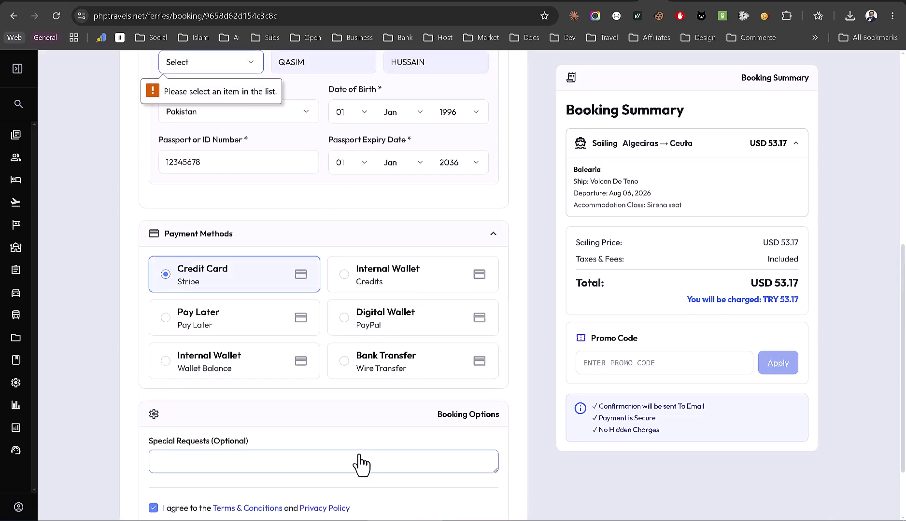
- Set the passenger's title to Mr and resubmit the completed booking
scroll(360, 463, "up", 2)
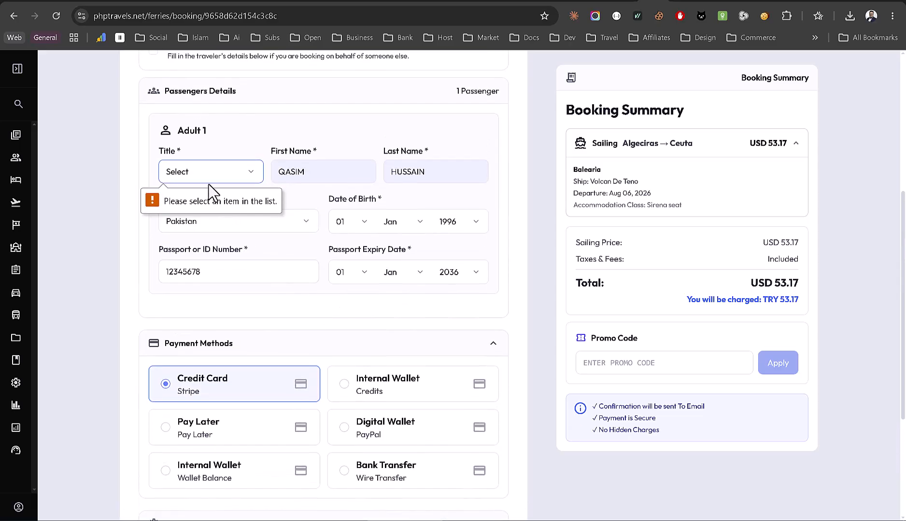
left_click(206, 179)
left_click(206, 207)
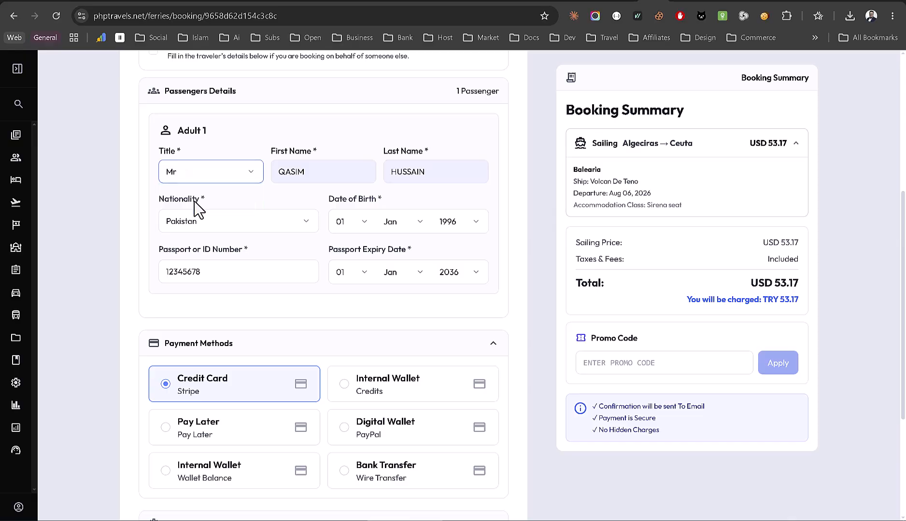
scroll(358, 329, "down", 4)
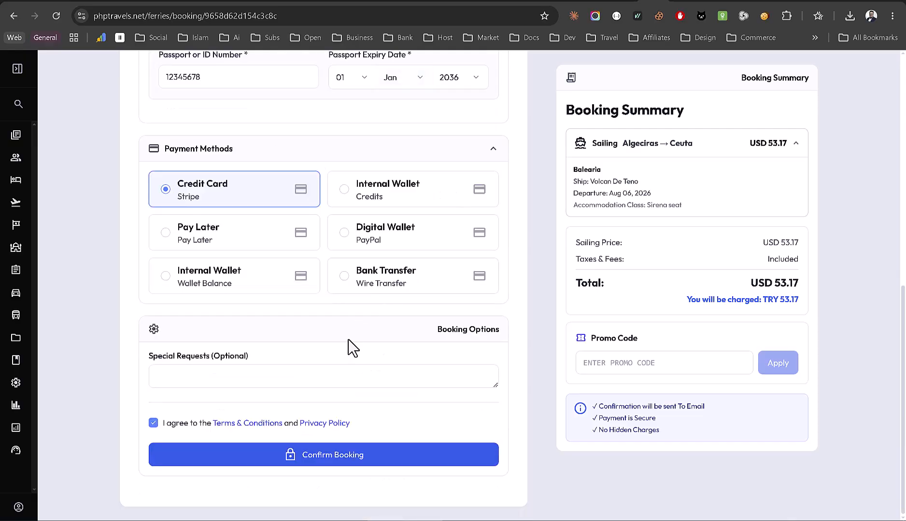
scroll(394, 408, "up", 3)
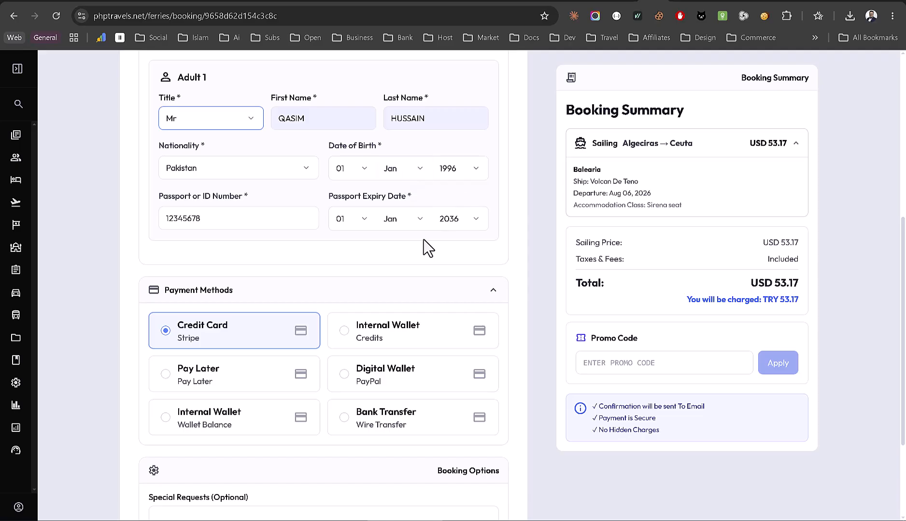
scroll(427, 248, "down", 3)
left_click(358, 457)
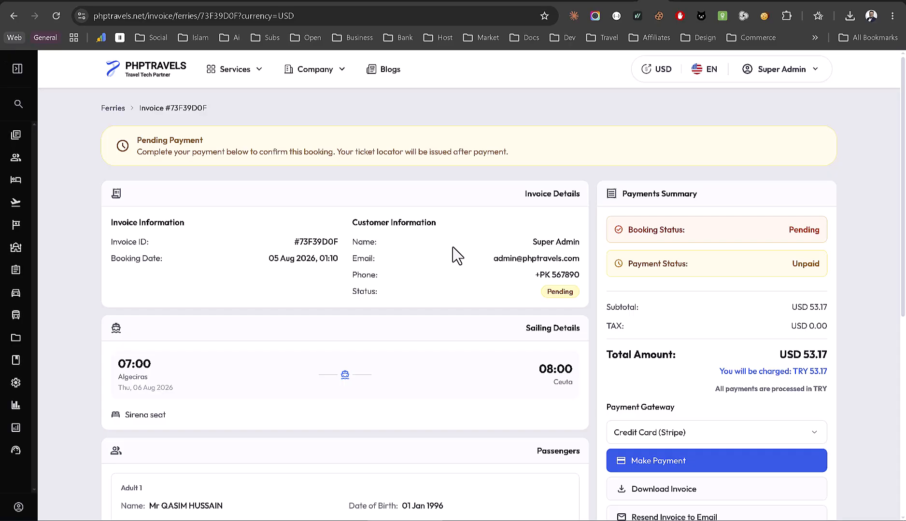
- Keep Credit Card (Stripe) as the payment gateway and start paying the pending invoice
left_click_drag(299, 241, 331, 244)
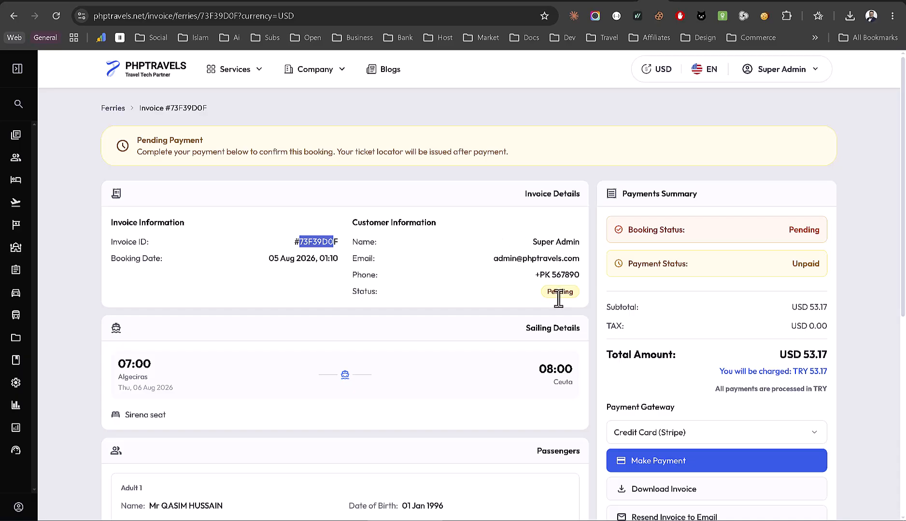
scroll(466, 289, "down", 3)
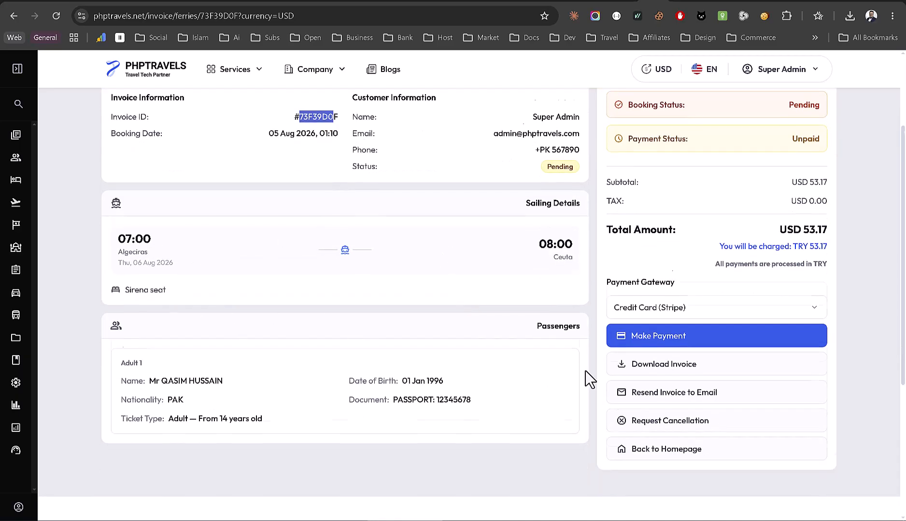
scroll(585, 371, "up", 3)
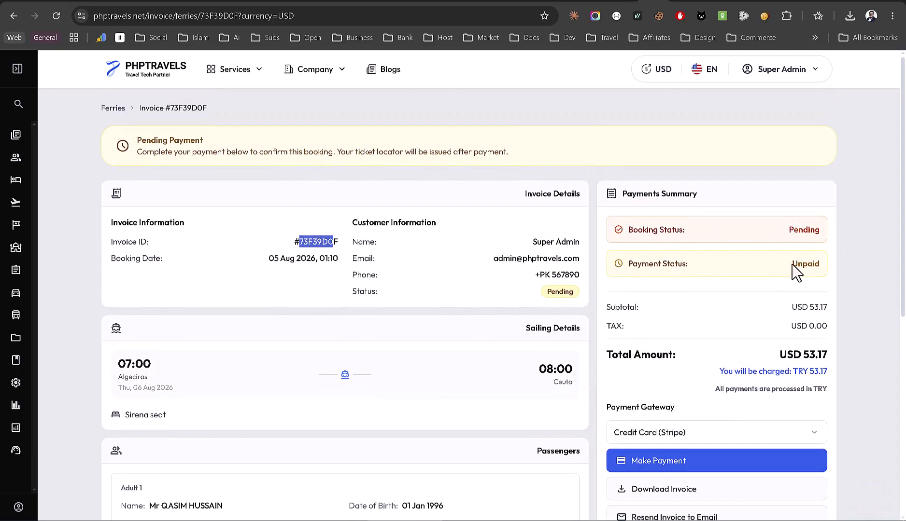
scroll(657, 358, "down", 2)
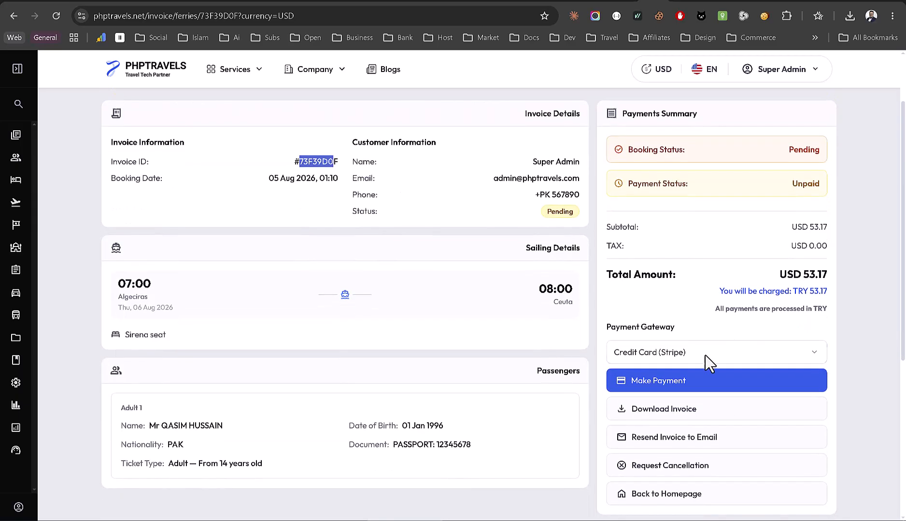
scroll(658, 394, "down", 1)
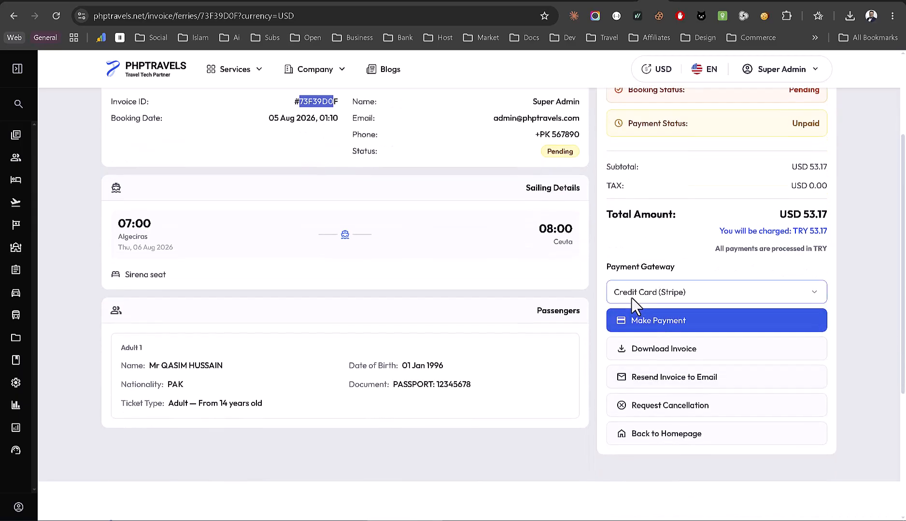
left_click(669, 298)
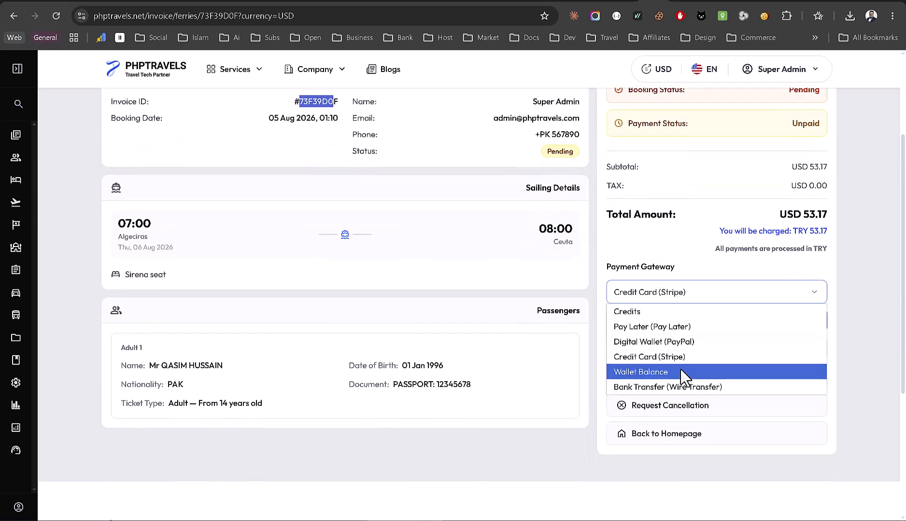
left_click(863, 330)
left_click(675, 321)
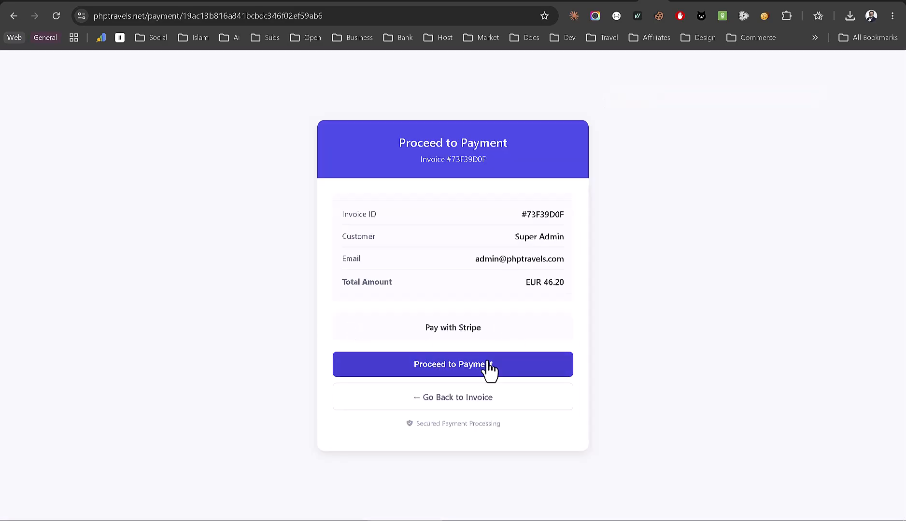
- Enter the Link verification code and pay €46.20 with the saved Visa card
left_click(487, 363)
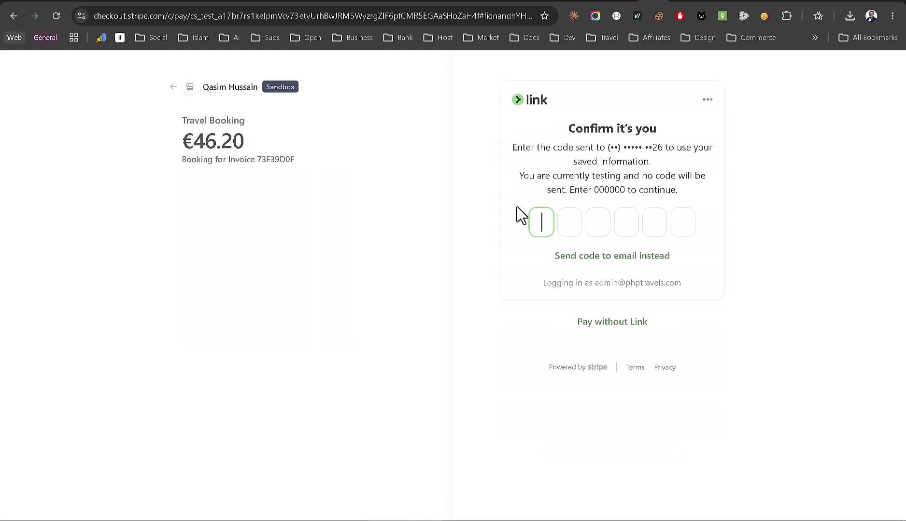
type("0000")
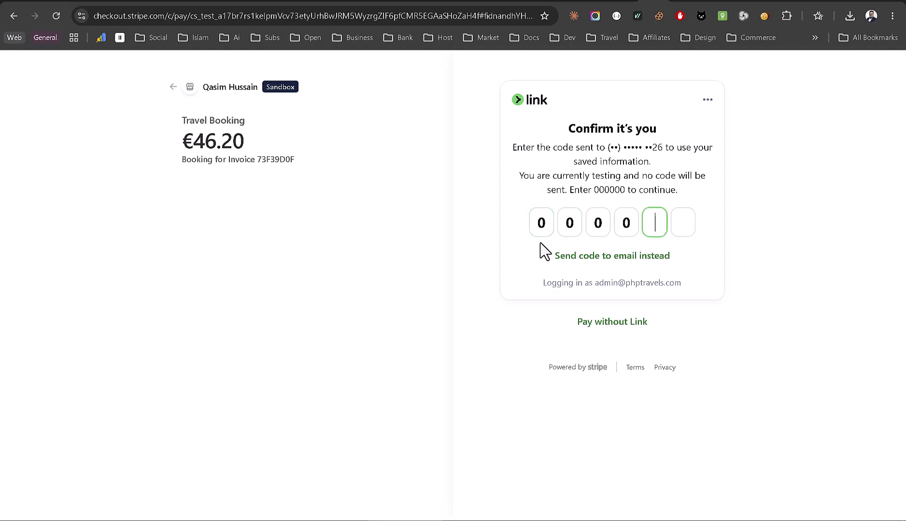
type("0")
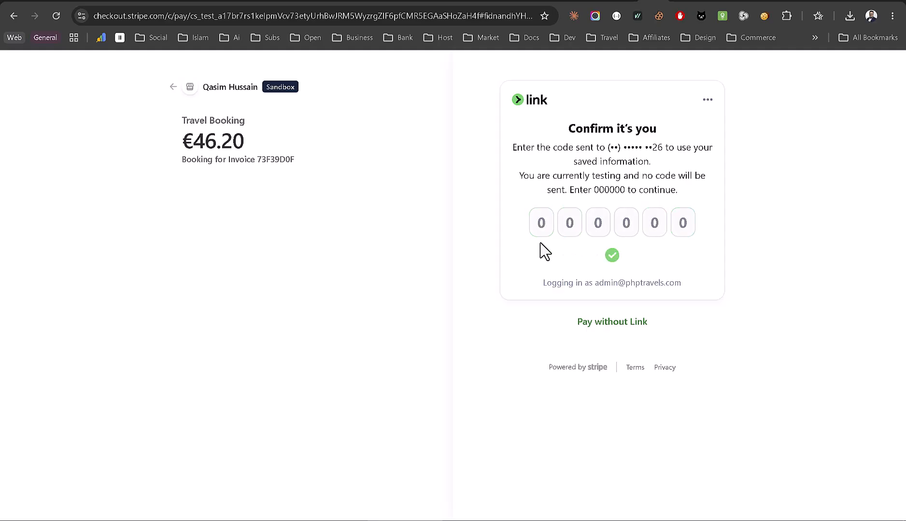
left_click(600, 242)
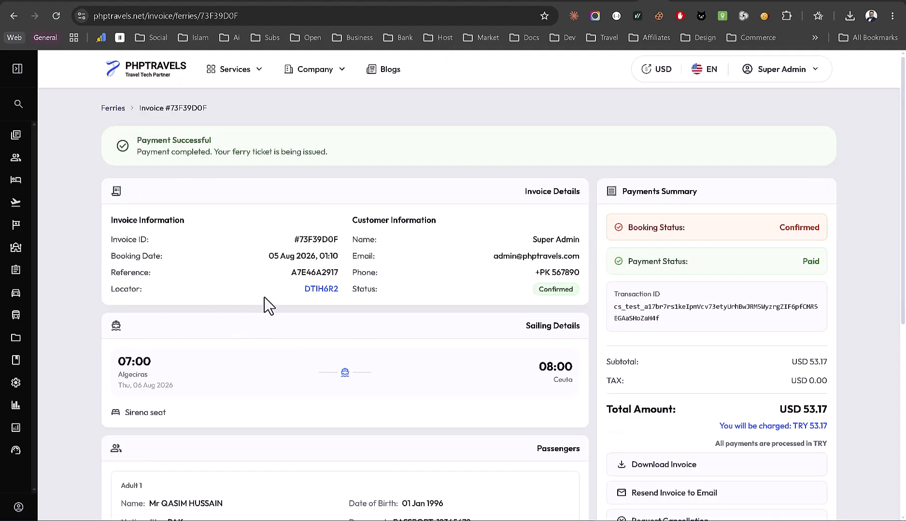
- Highlight the invoice's booking reference, Confirmed status and transaction ID, then expand the Bookings menu
scroll(275, 306, "up", 5)
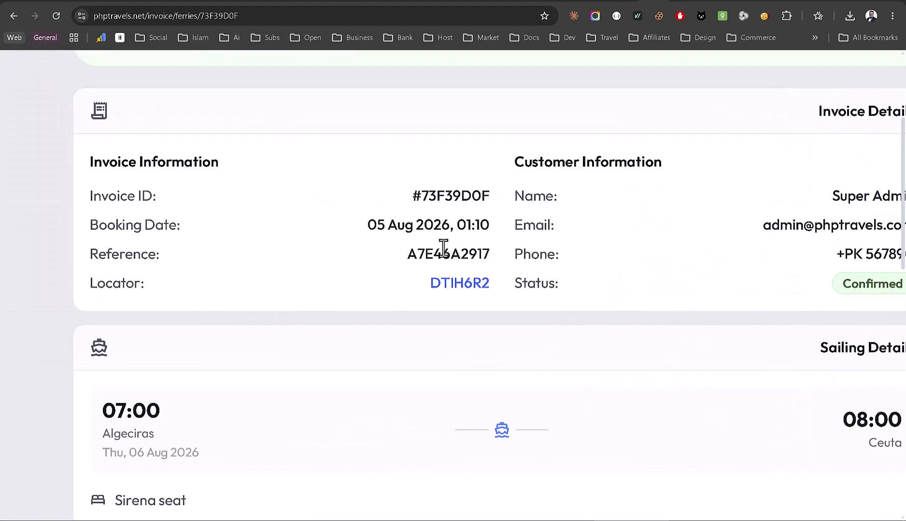
left_click_drag(407, 254, 490, 255)
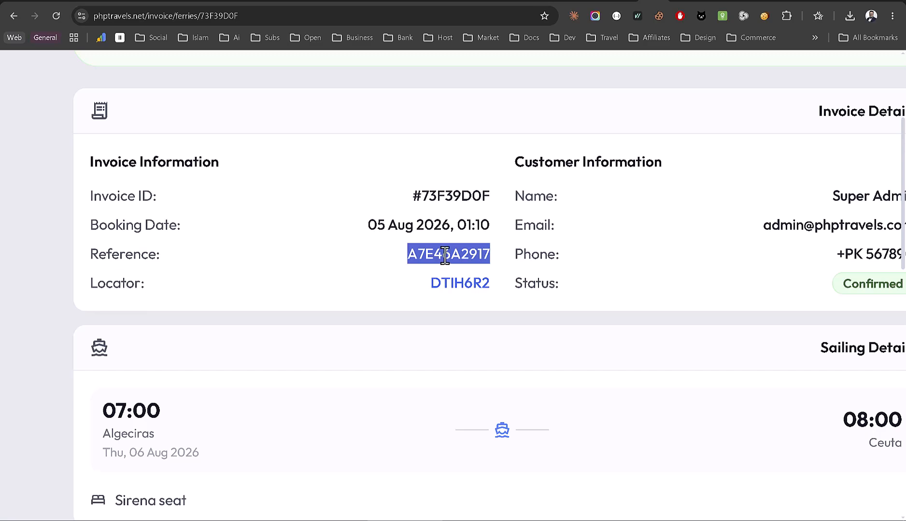
scroll(462, 284, "down", 2)
scroll(462, 284, "down", 5)
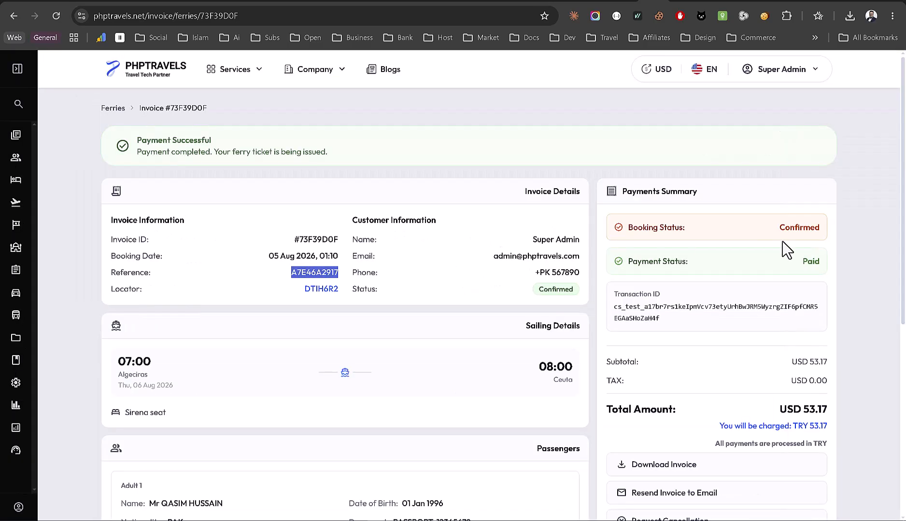
scroll(804, 243, "up", 5)
left_click_drag(774, 224, 805, 223)
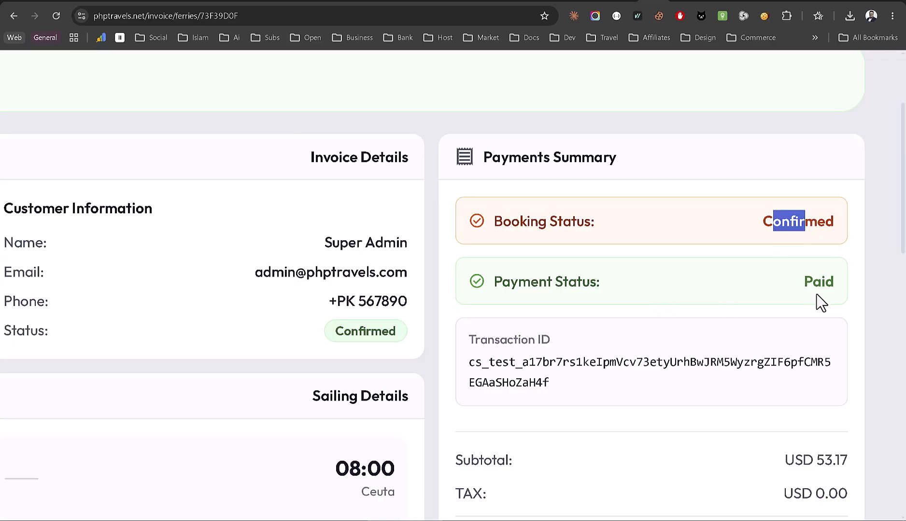
scroll(816, 295, "down", 5)
left_click_drag(661, 318, 614, 299)
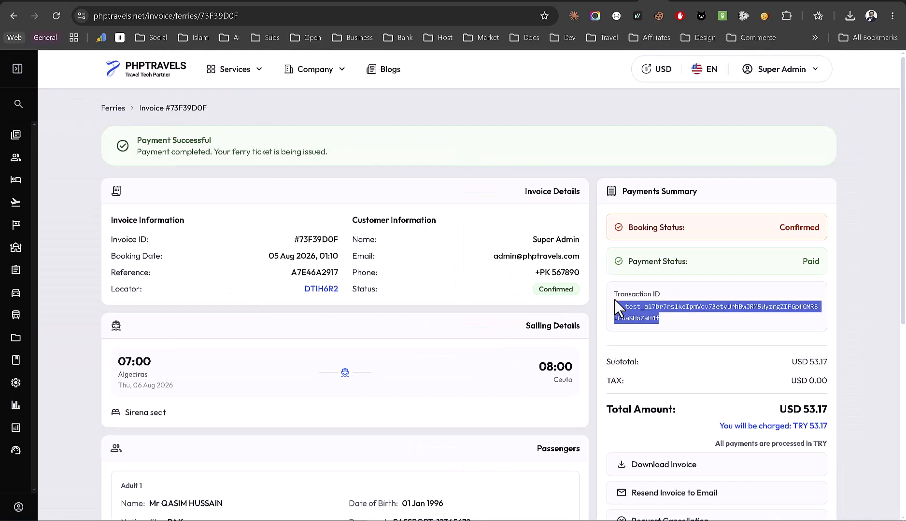
scroll(614, 300, "down", 4)
scroll(620, 309, "down", 2)
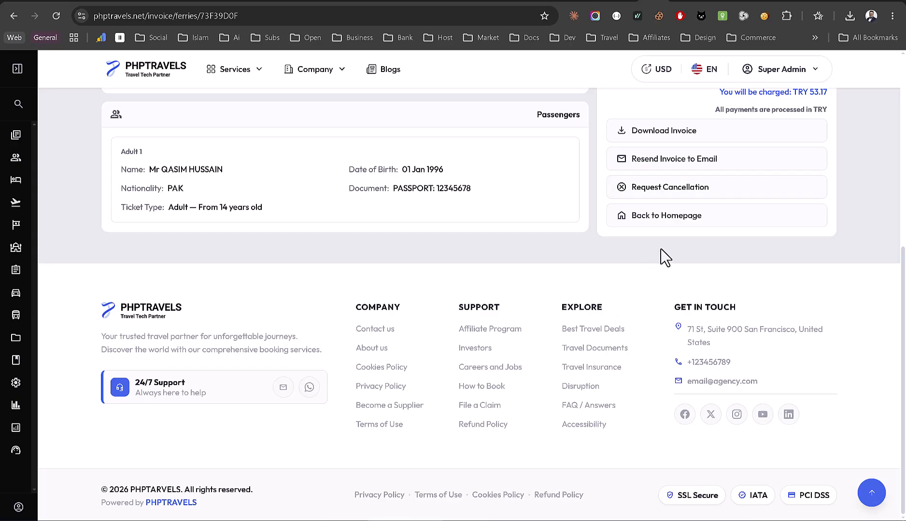
scroll(662, 255, "up", 2)
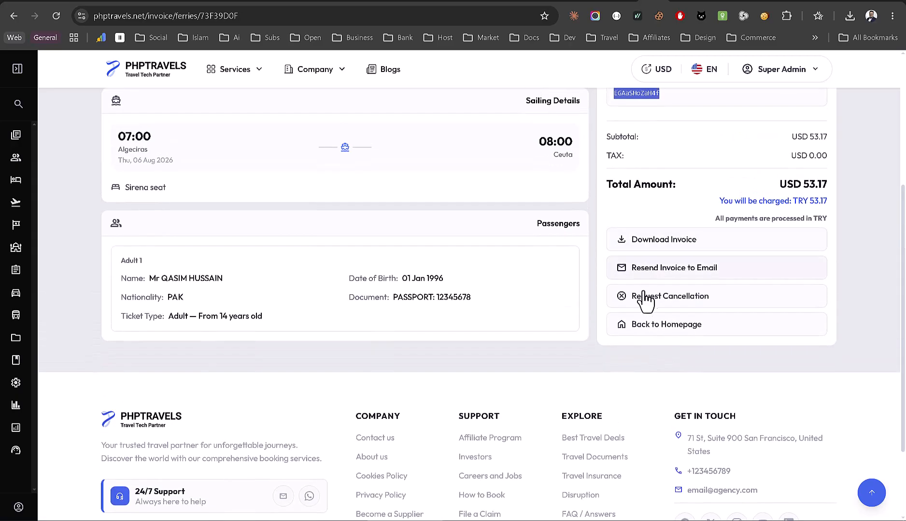
scroll(650, 299, "up", 5)
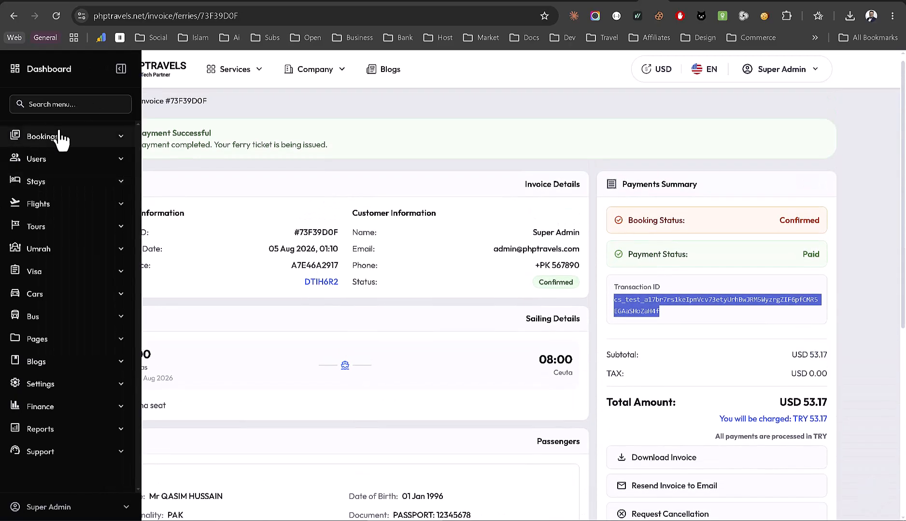
left_click(61, 137)
- Open All Bookings and check the Kikoto ferry booking 73F39D0F's earning, Confirmed and Paid
left_click(77, 164)
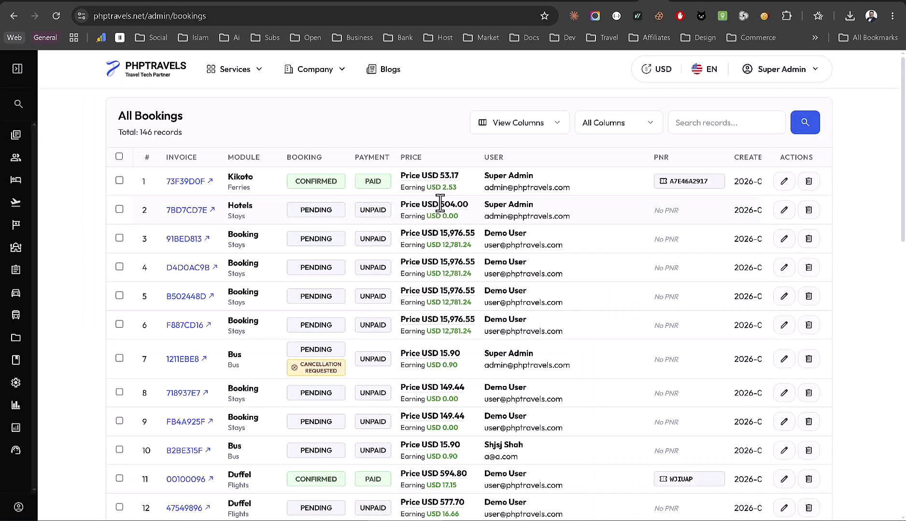
scroll(440, 203, "up", 5)
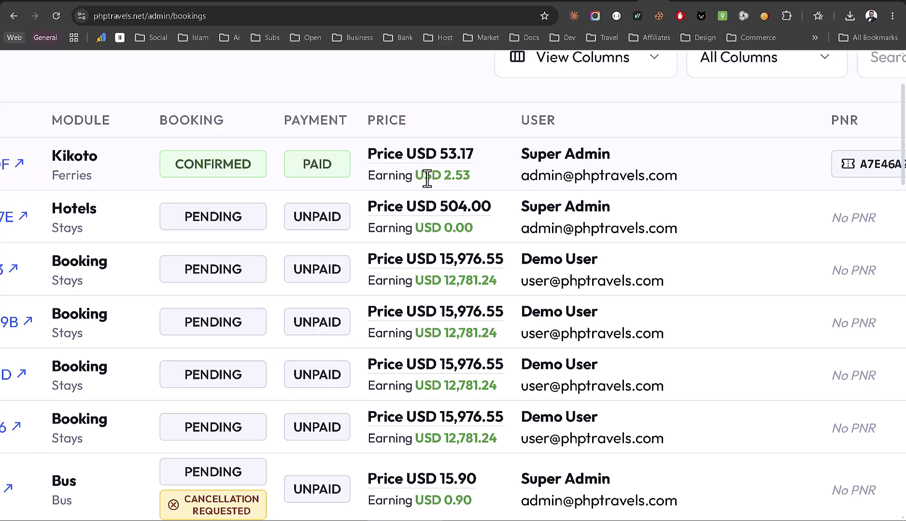
left_click_drag(427, 177, 472, 182)
scroll(475, 182, "down", 5)
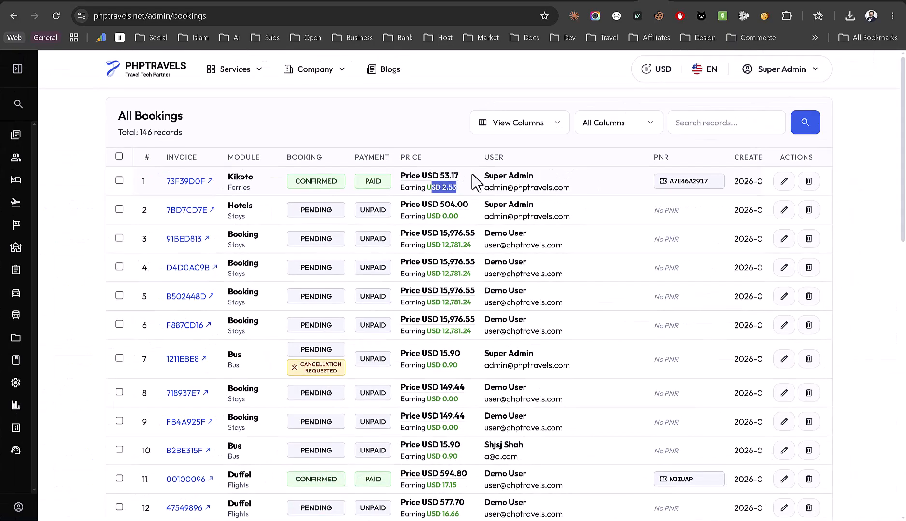
left_click(469, 195)
- Expand the Settings section of the admin sidebar navigation
mouse_move(19, 404)
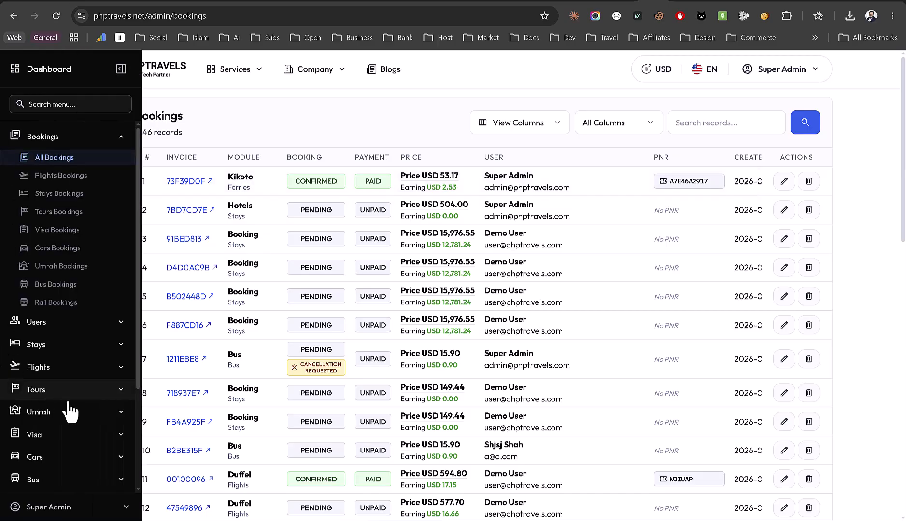
scroll(72, 414, "down", 3)
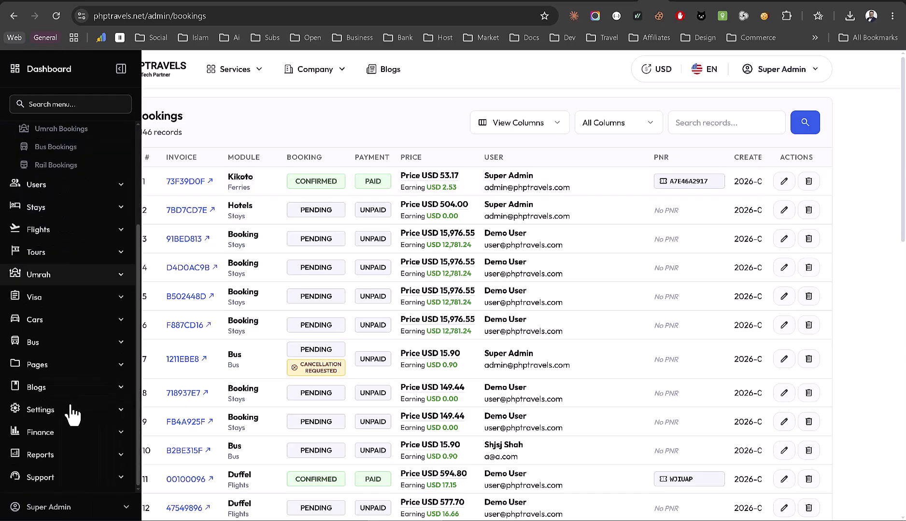
left_click(43, 410)
scroll(43, 413, "down", 5)
left_click(69, 272)
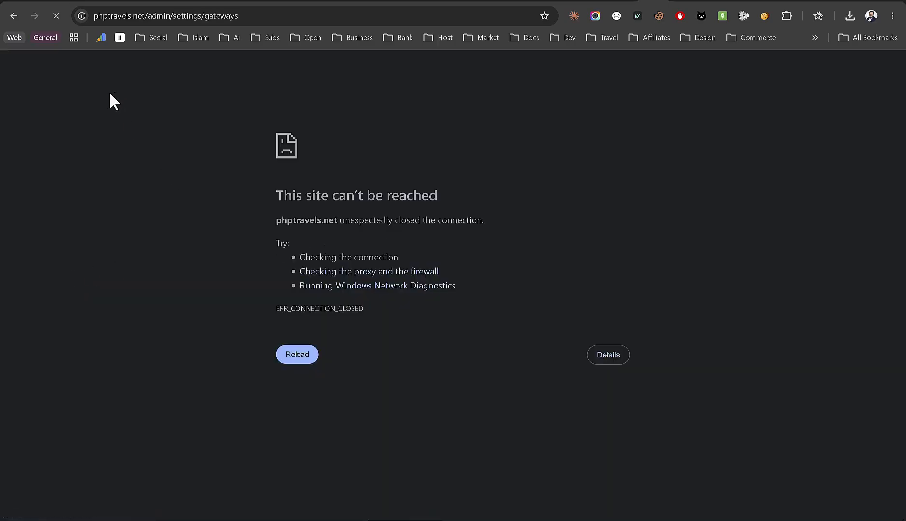
scroll(373, 275, "down", 3)
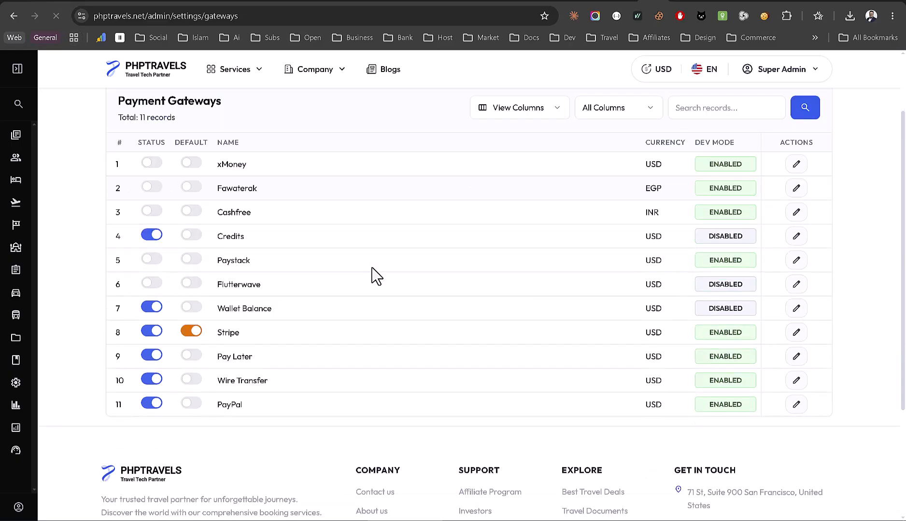
scroll(374, 275, "up", 1)
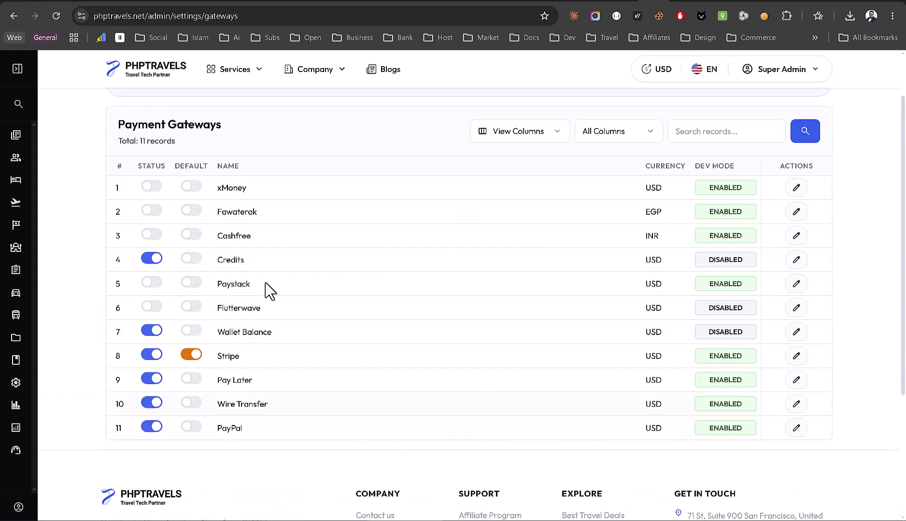
left_click(63, 139)
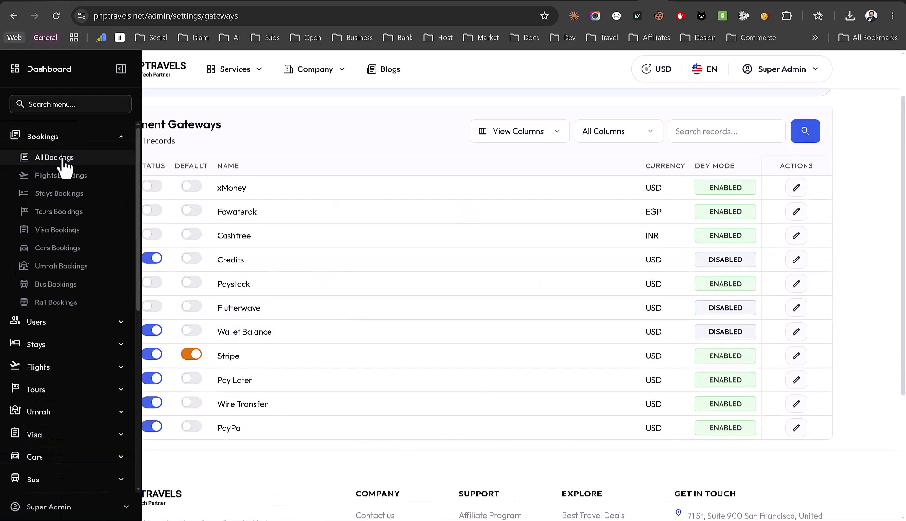
left_click(63, 159)
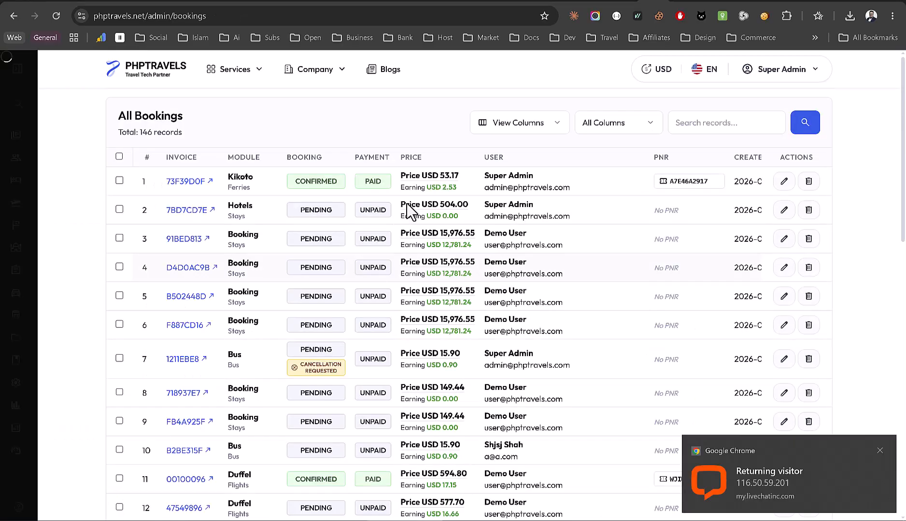
left_click(784, 182)
scroll(516, 246, "down", 2)
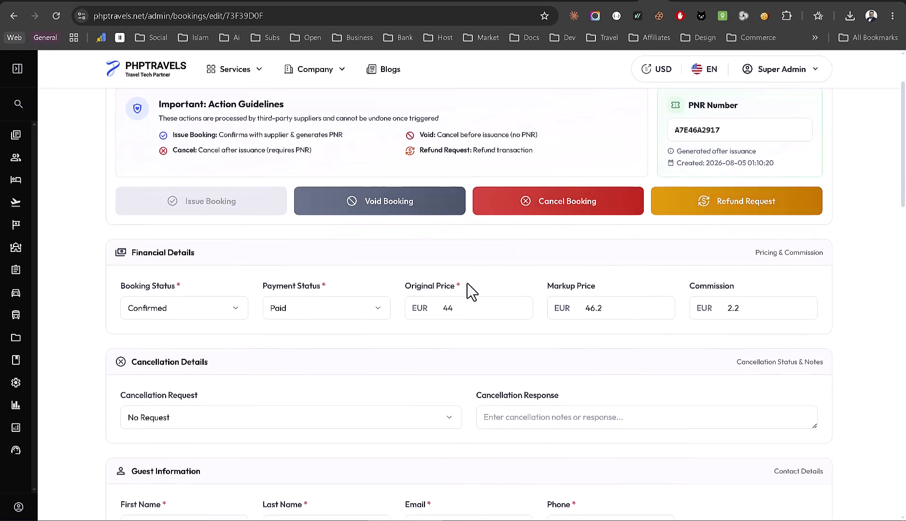
scroll(468, 290, "down", 1)
scroll(467, 289, "down", 4)
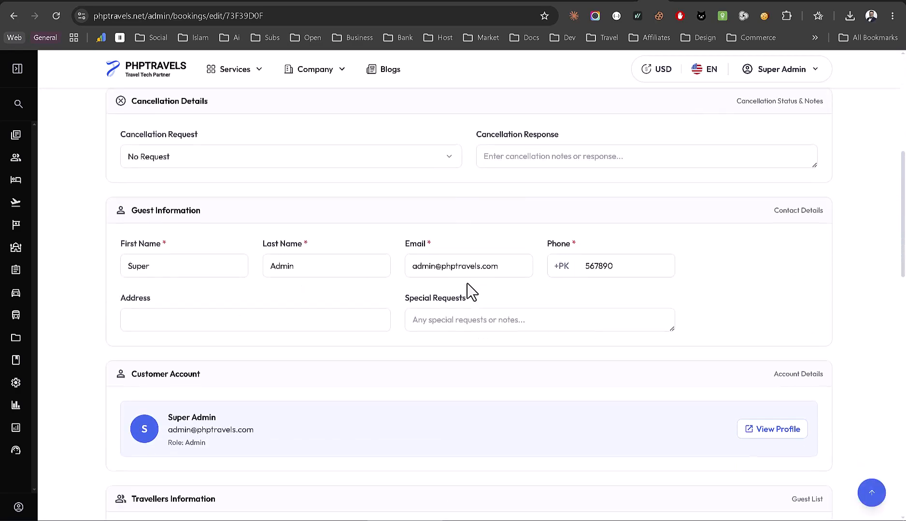
scroll(542, 235, "down", 10)
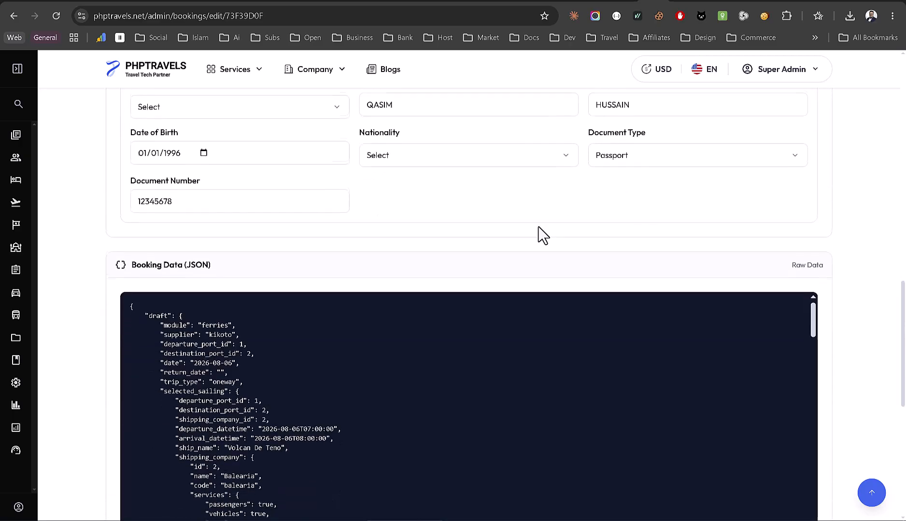
scroll(542, 235, "down", 4)
left_click_drag(194, 144, 265, 328)
left_click(266, 327)
scroll(266, 328, "down", 8)
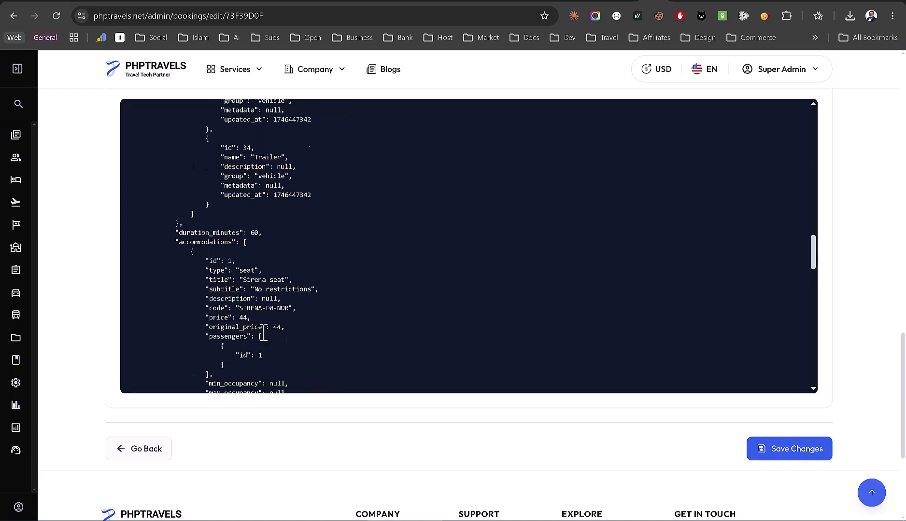
scroll(265, 327, "up", 5)
scroll(107, 248, "up", 14)
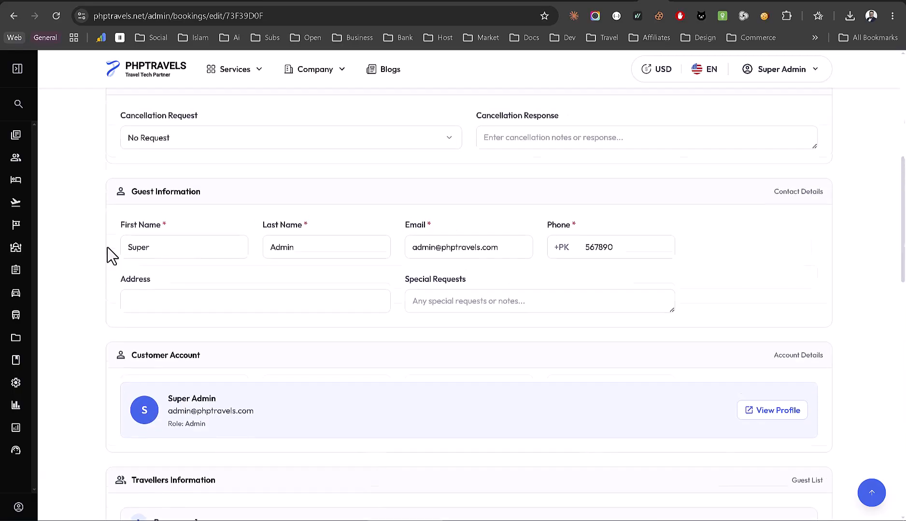
scroll(106, 248, "up", 8)
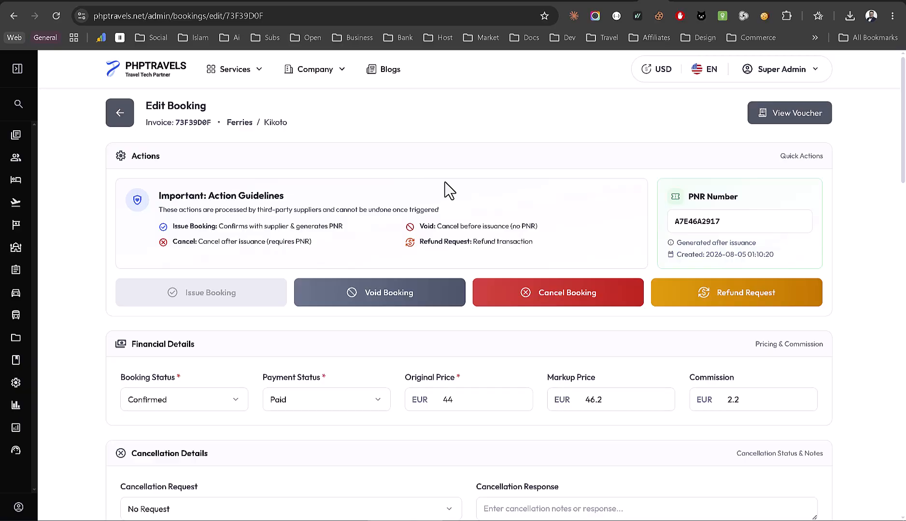
- Navigate the browser to app.phptravels.com via the address bar
left_click(447, 16)
type("app.")
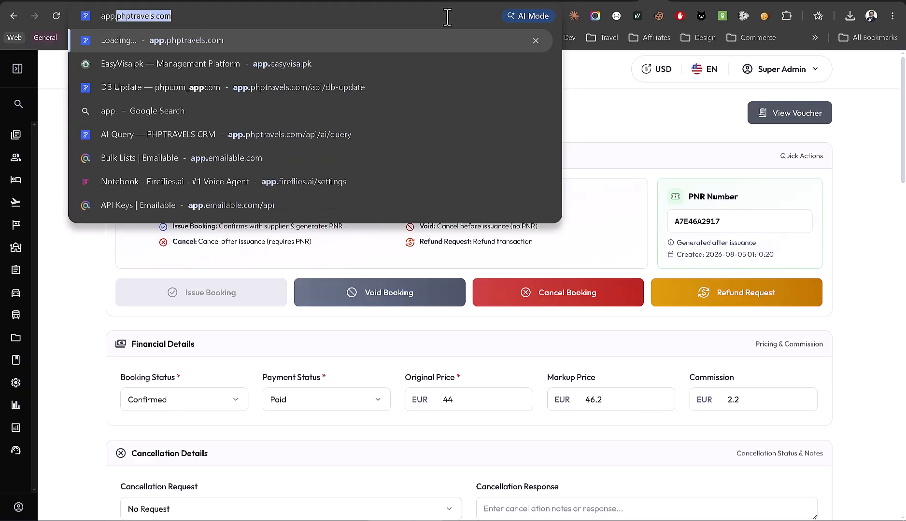
key("Return")
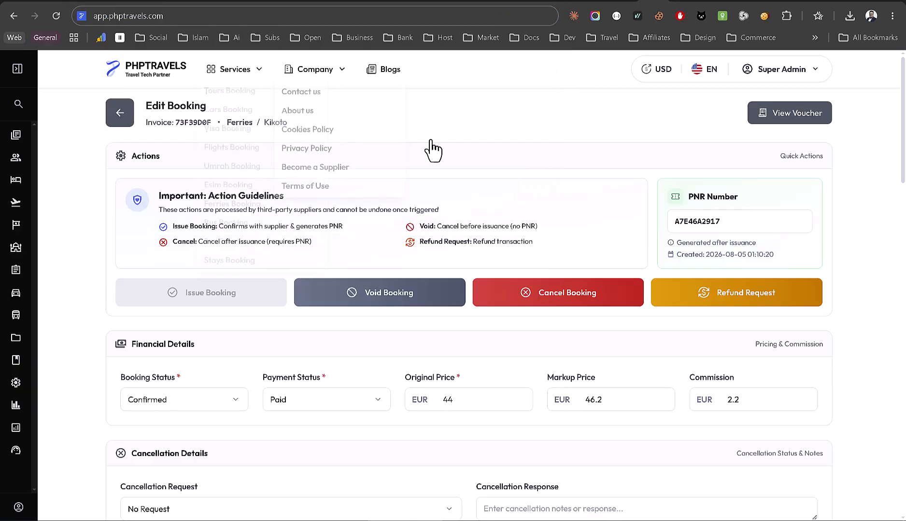